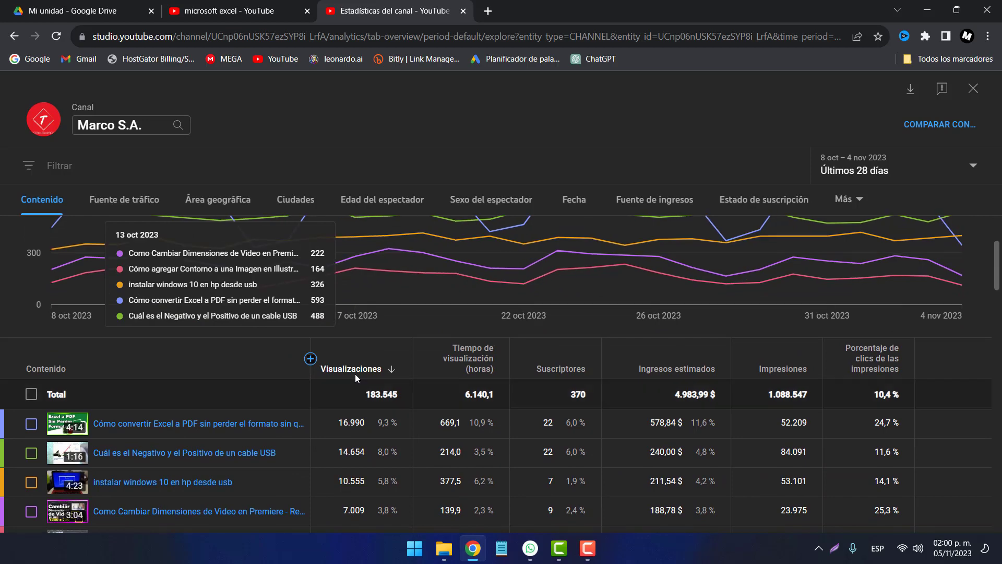
Step: Add the metric "CPM basado en reproducciones" as a column in the channel's content table
scroll(356, 371, down, 1)
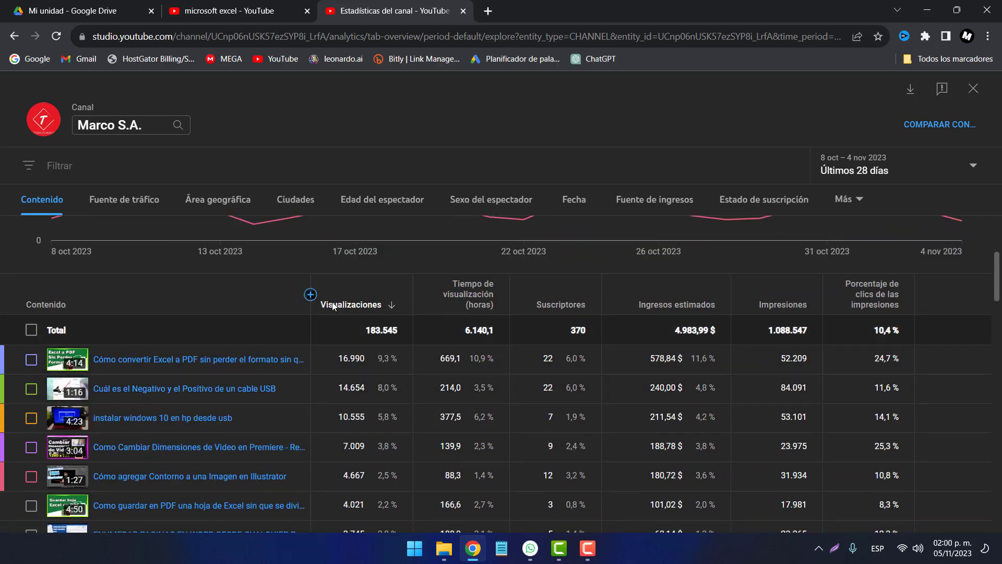
mouse_move(321, 303)
click(310, 295)
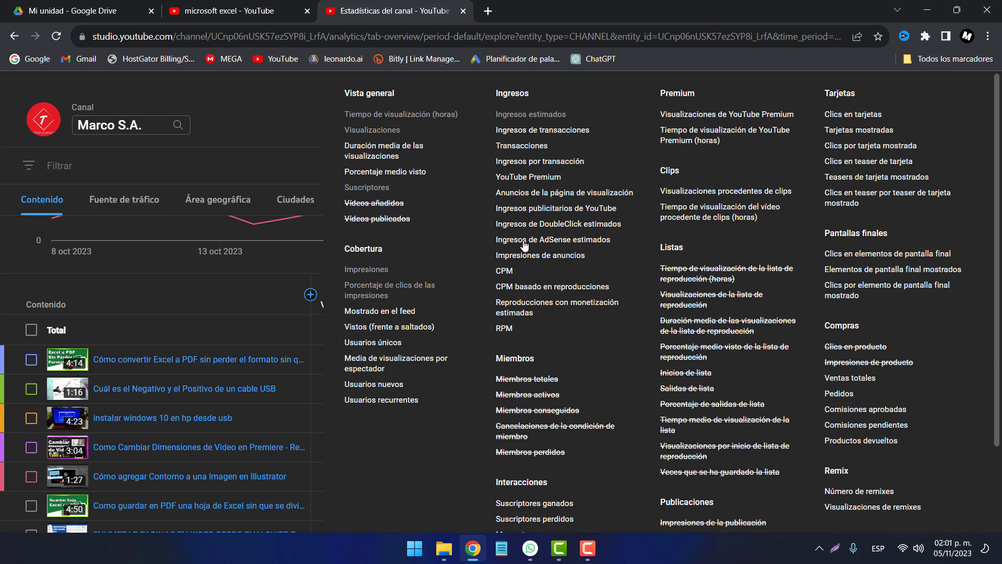
scroll(542, 312, down, 2)
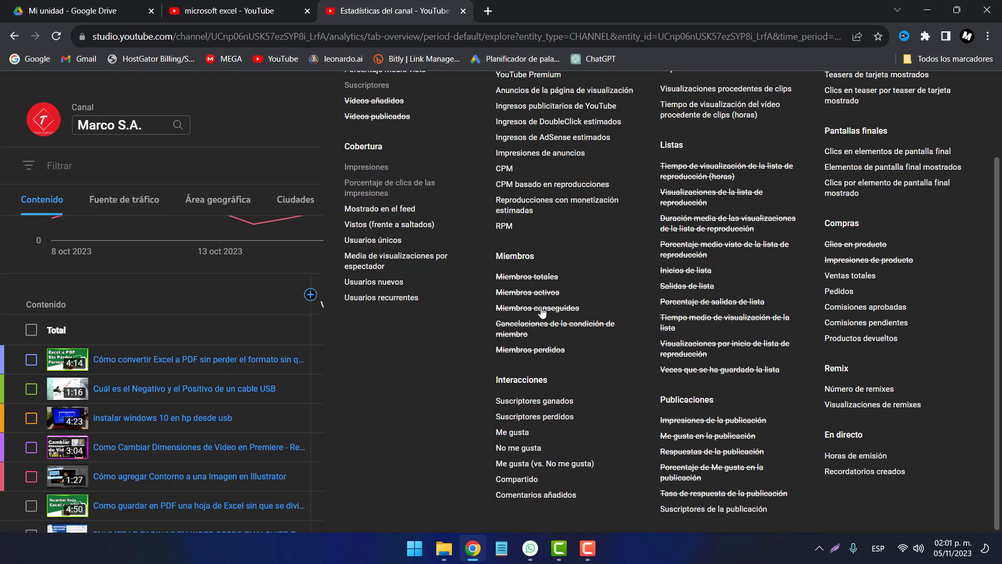
scroll(542, 312, up, 1)
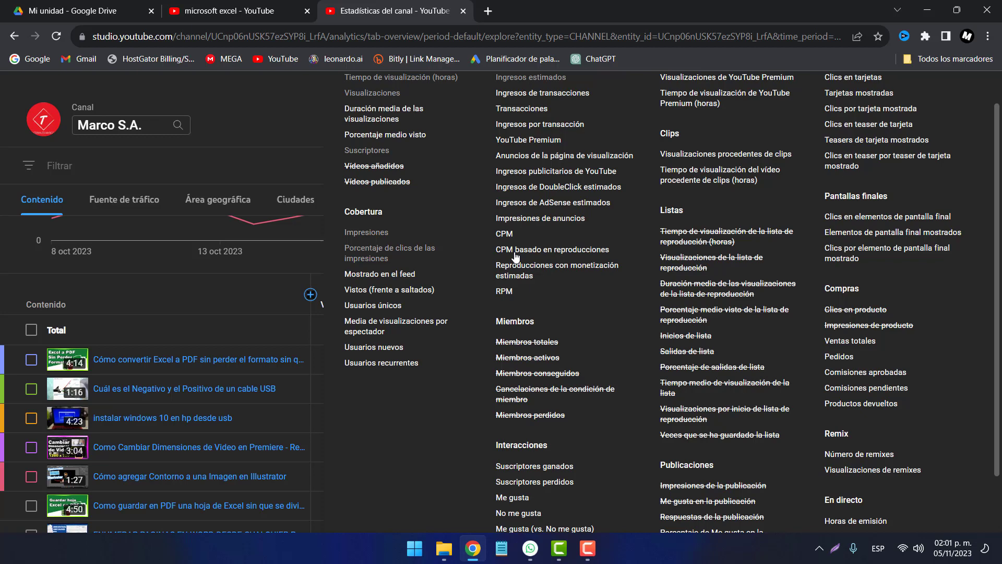
click(515, 251)
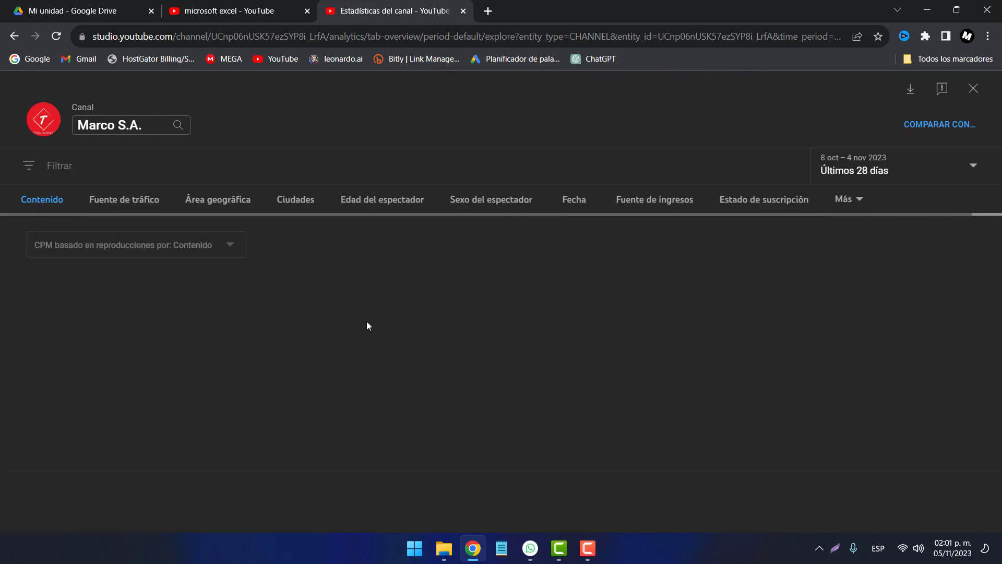
scroll(373, 345, down, 4)
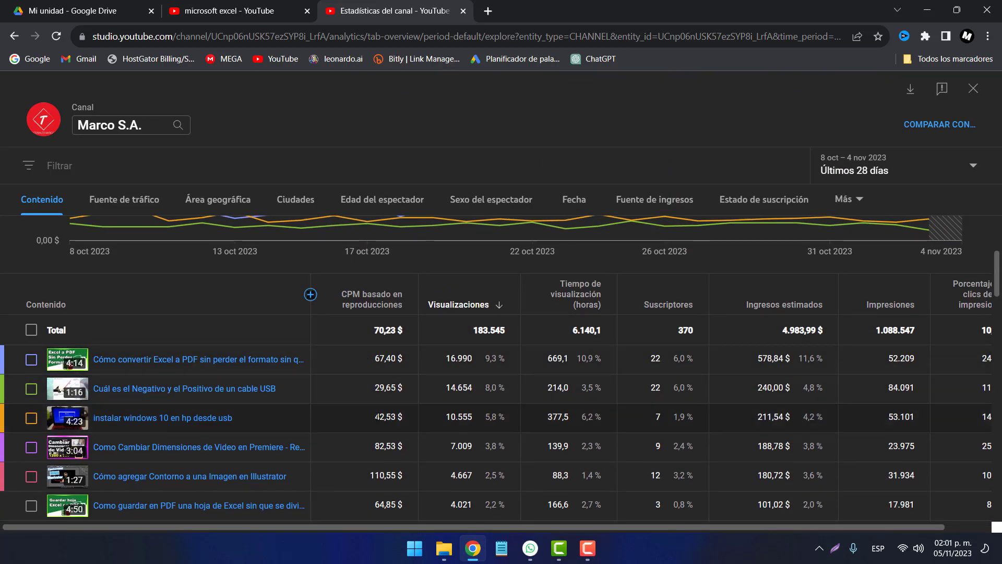
mouse_move(369, 294)
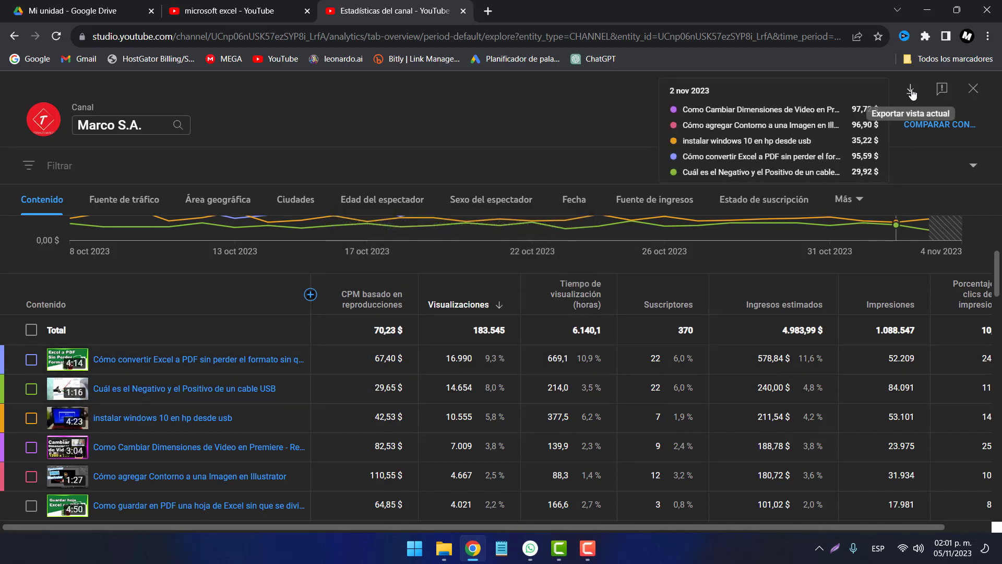
Step: Export the current content report to a new Google Sheets spreadsheet
scroll(475, 456, down, 10)
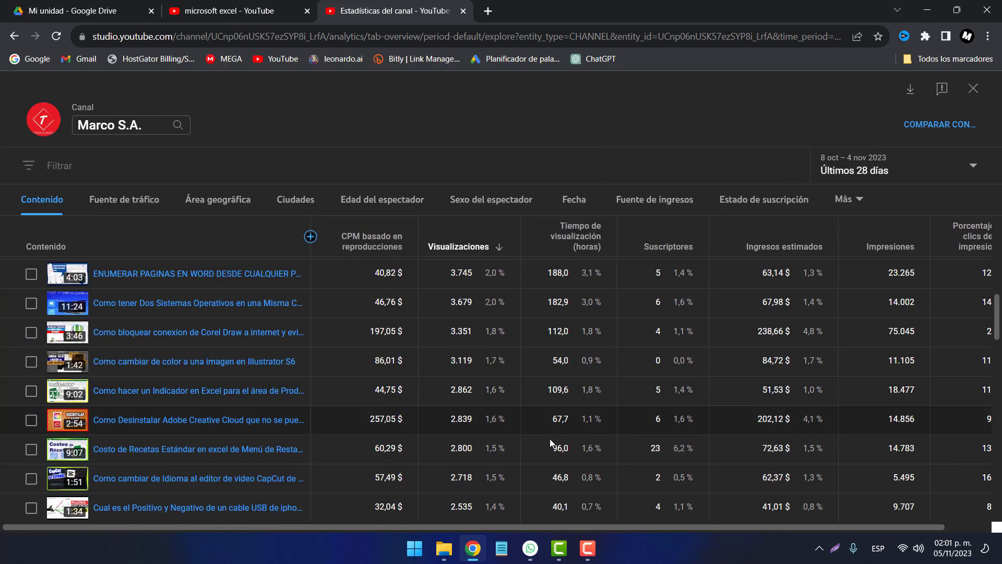
scroll(475, 456, down, 15)
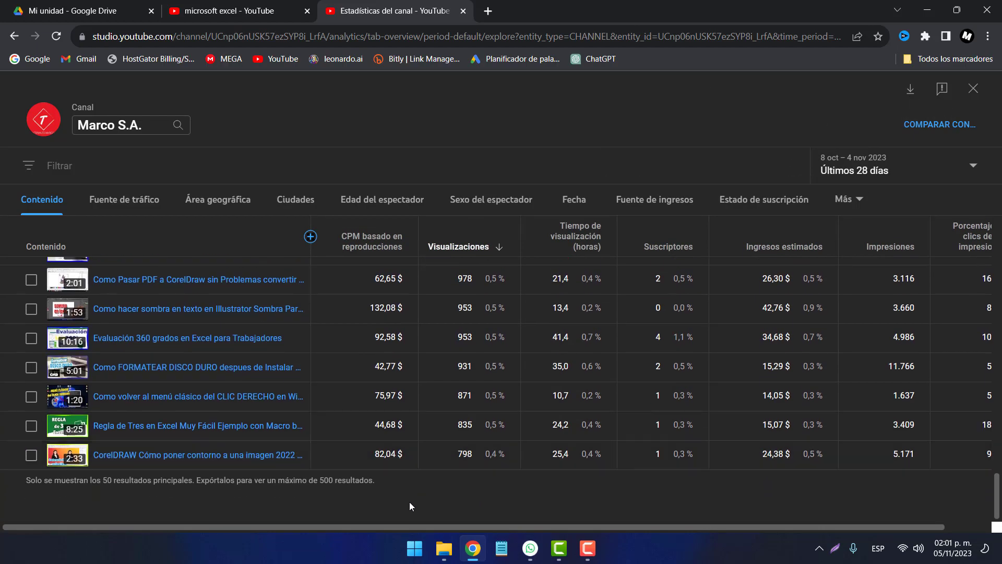
click(912, 91)
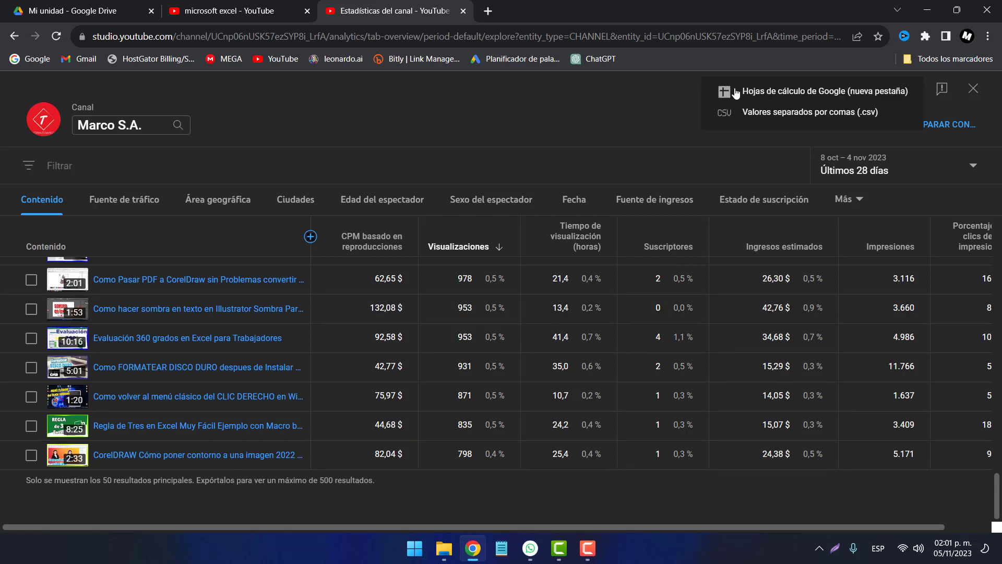
click(767, 94)
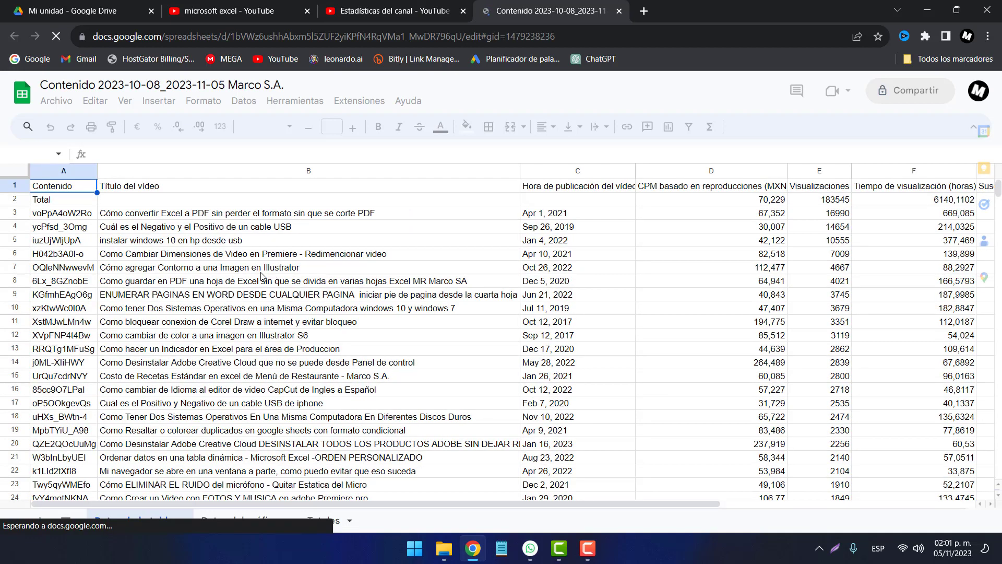
Step: Download the exported spreadsheet as a Microsoft Excel (.xlsx) file
click(550, 241)
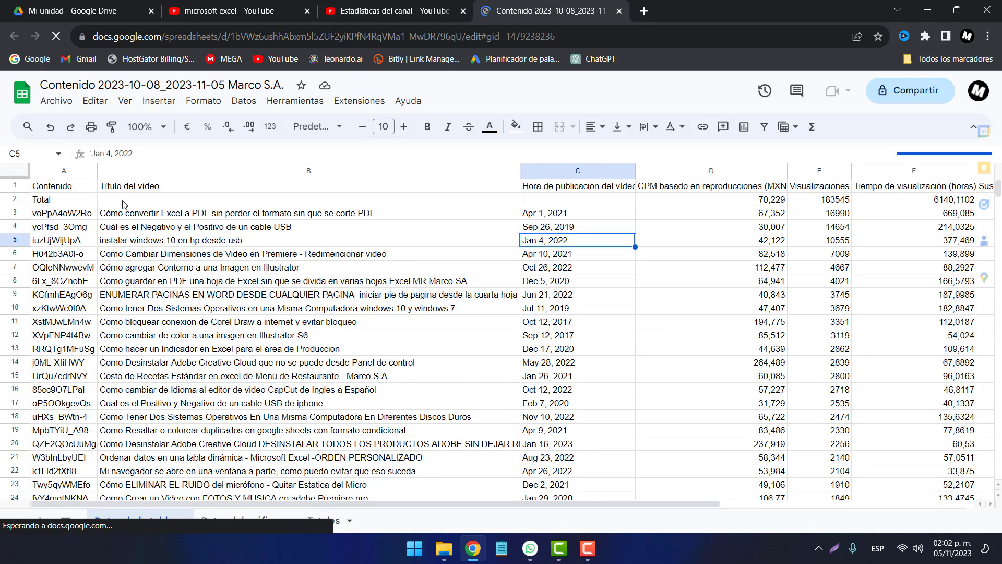
click(85, 191)
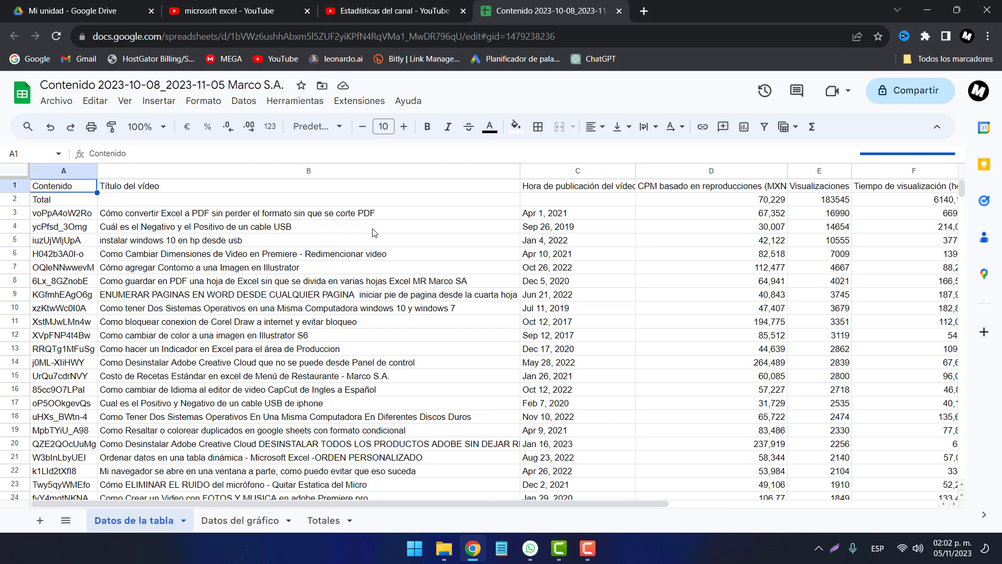
click(60, 104)
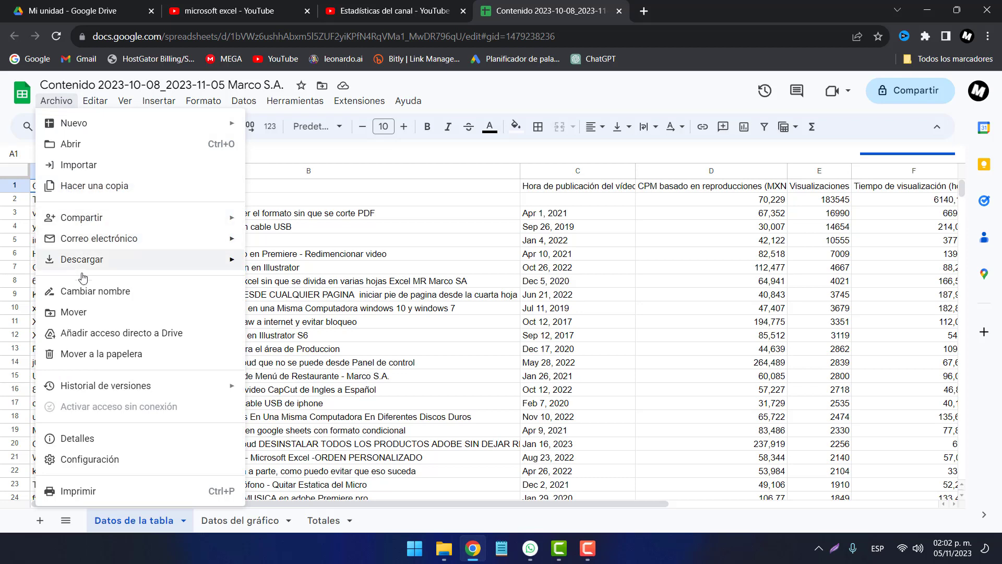
mouse_move(115, 261)
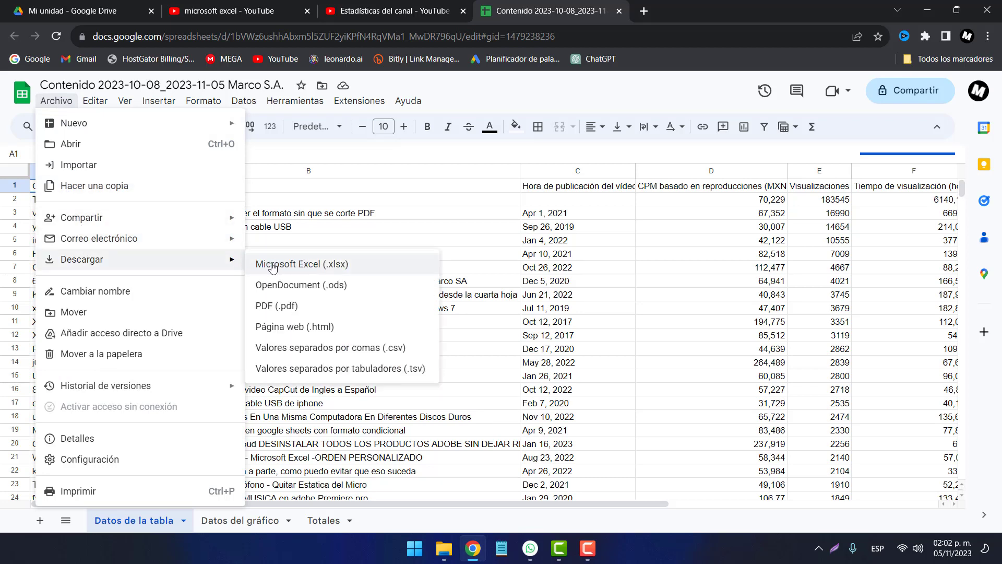
click(304, 267)
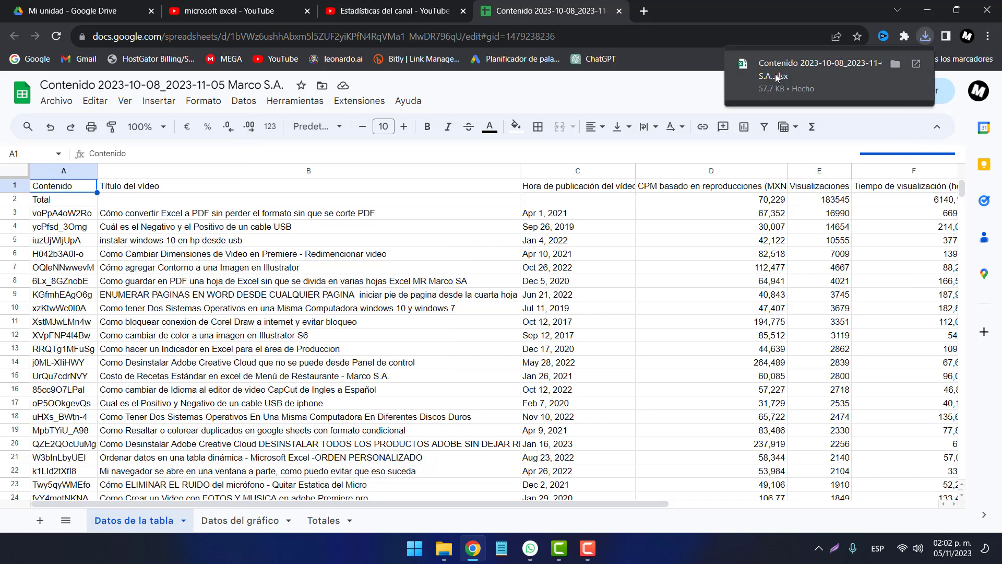
Step: Open the downloaded workbook in Excel and enable editing
click(781, 61)
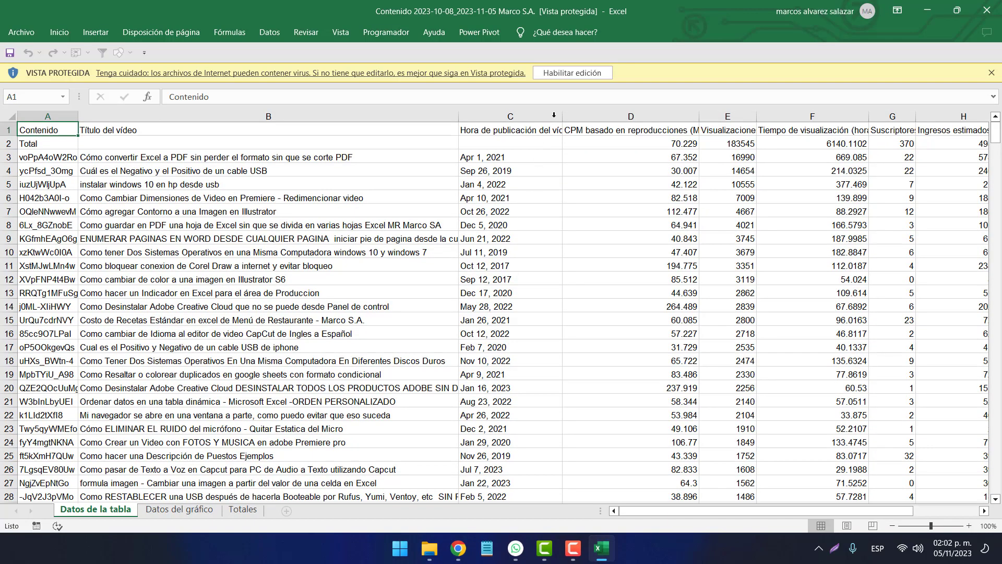
click(572, 73)
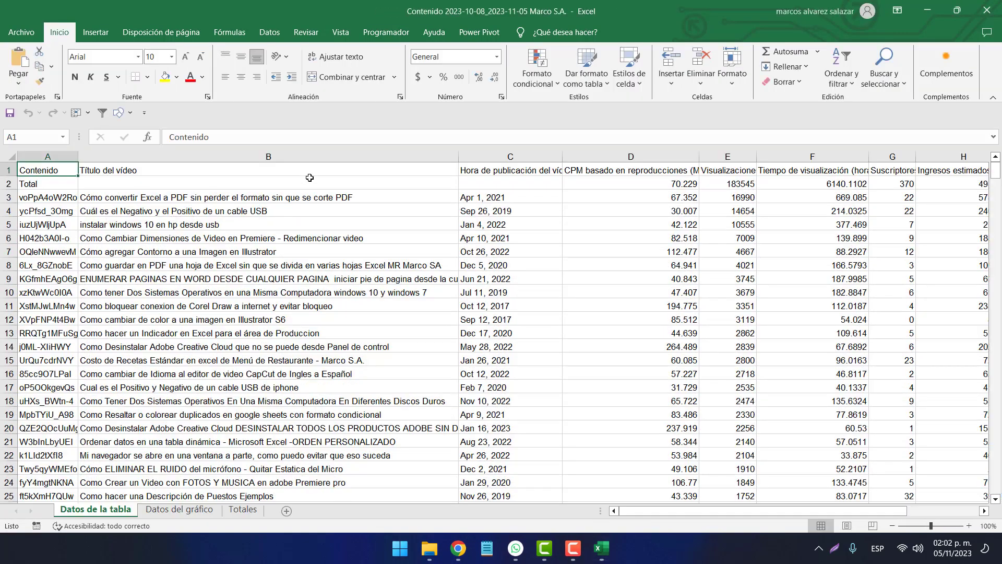
click(548, 180)
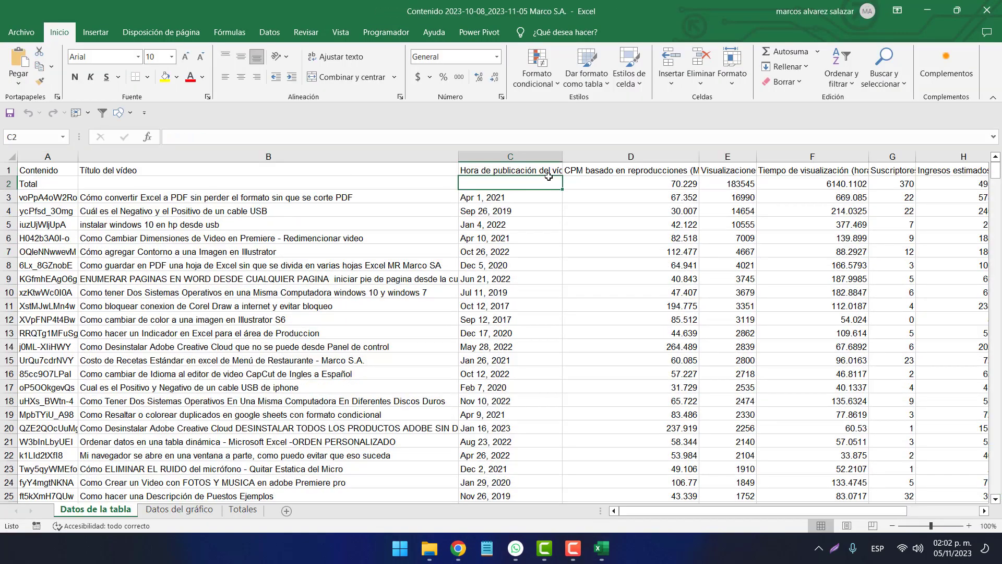
Step: Format header row 1 with yellow fill and wrapped text, and make it tall enough for two lines
click(9, 170)
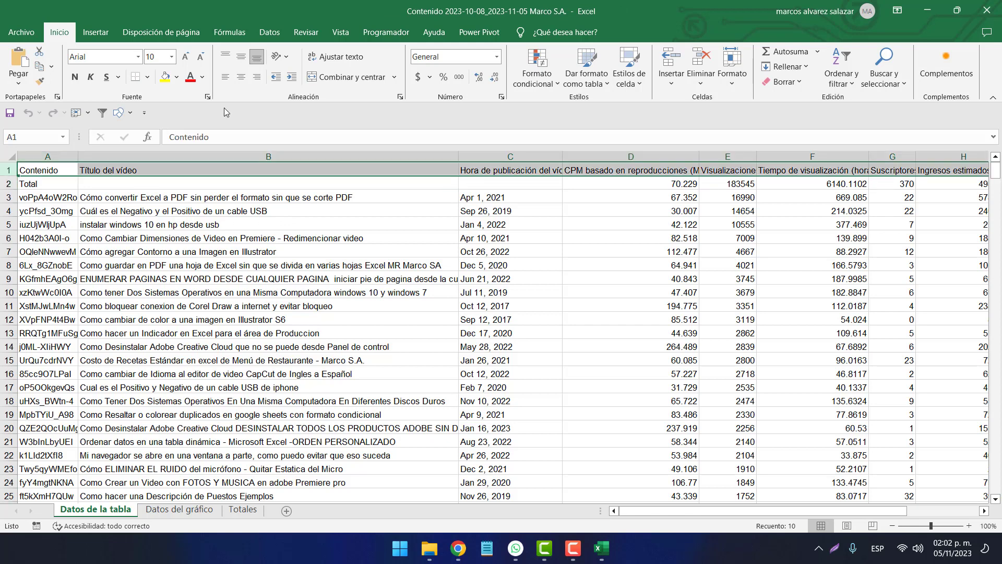
click(167, 77)
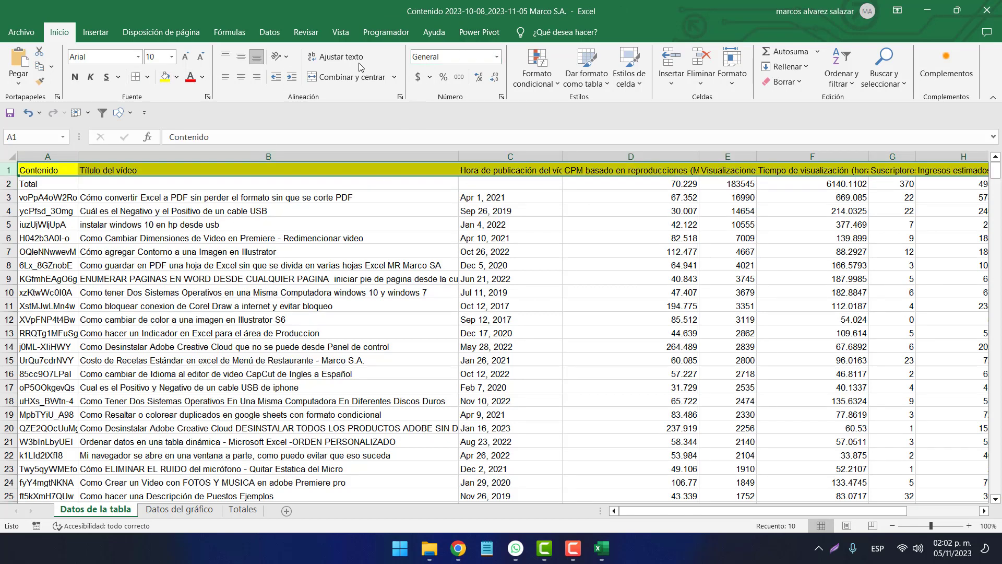
click(336, 57)
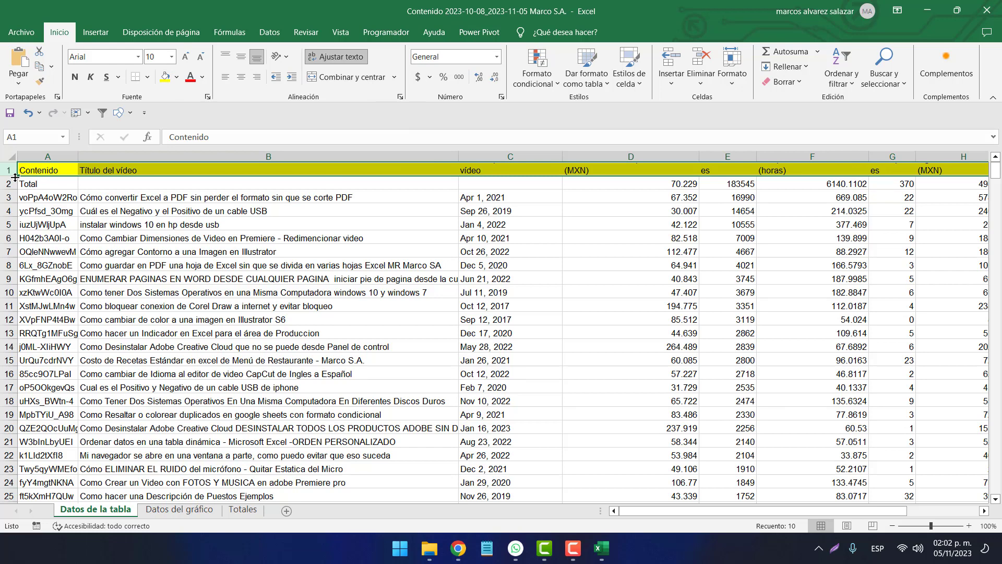
mouse_move(8, 177)
mouse_down()
mouse_move(21, 216)
mouse_move(14, 191)
mouse_up()
click(32, 198)
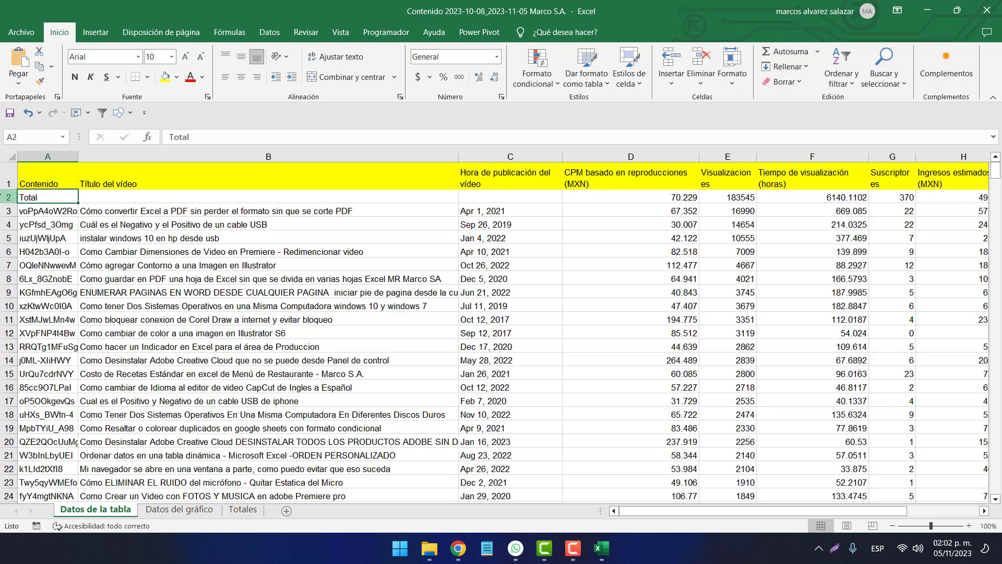
Step: Delete the Total row directly below the headers
click(8, 197)
right_click(8, 197)
click(40, 324)
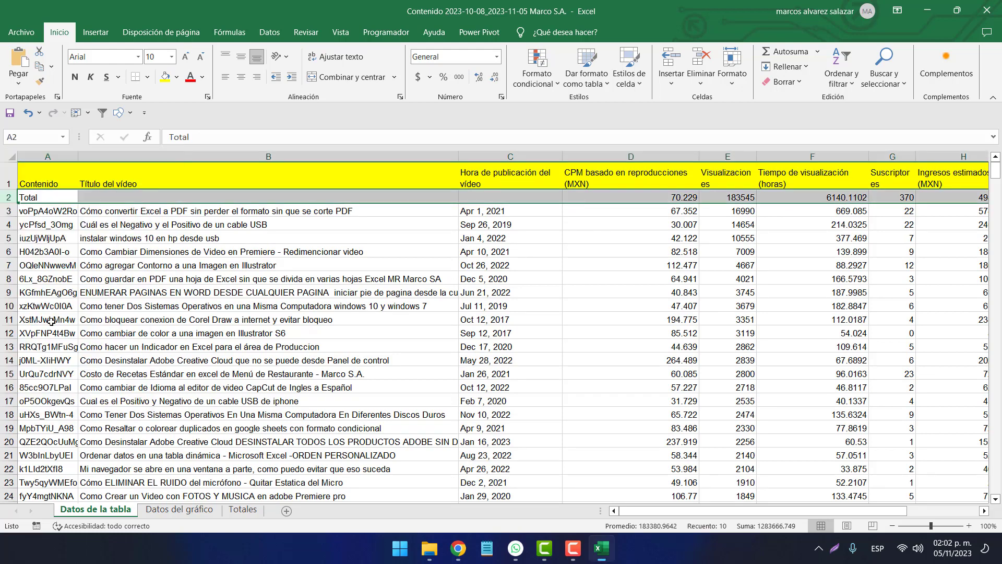
click(499, 225)
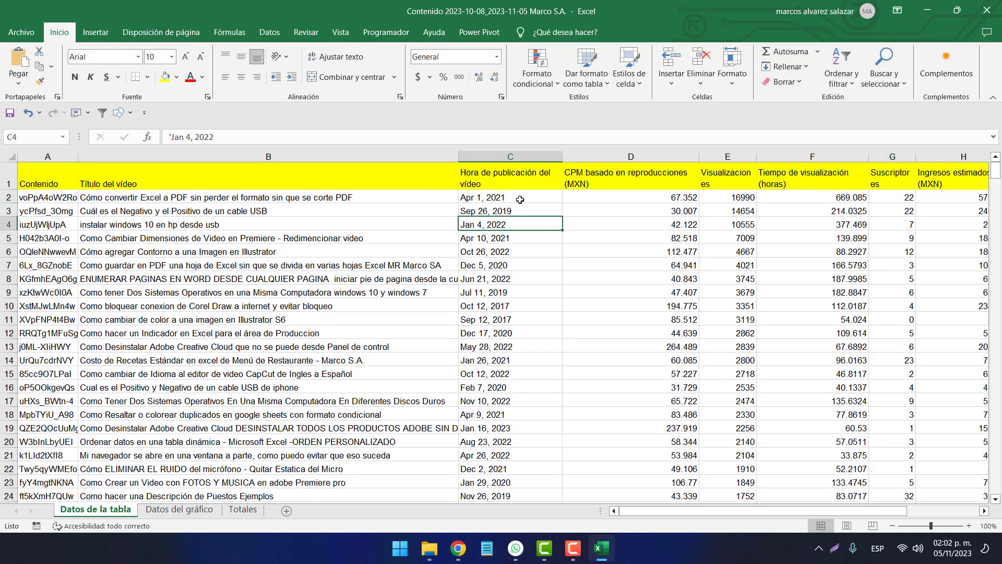
Step: Fit columns D to F to their wrapped headings, narrowing D and F, widening Visualizaciones, and make the header row slightly taller
drag(700, 157, 623, 195)
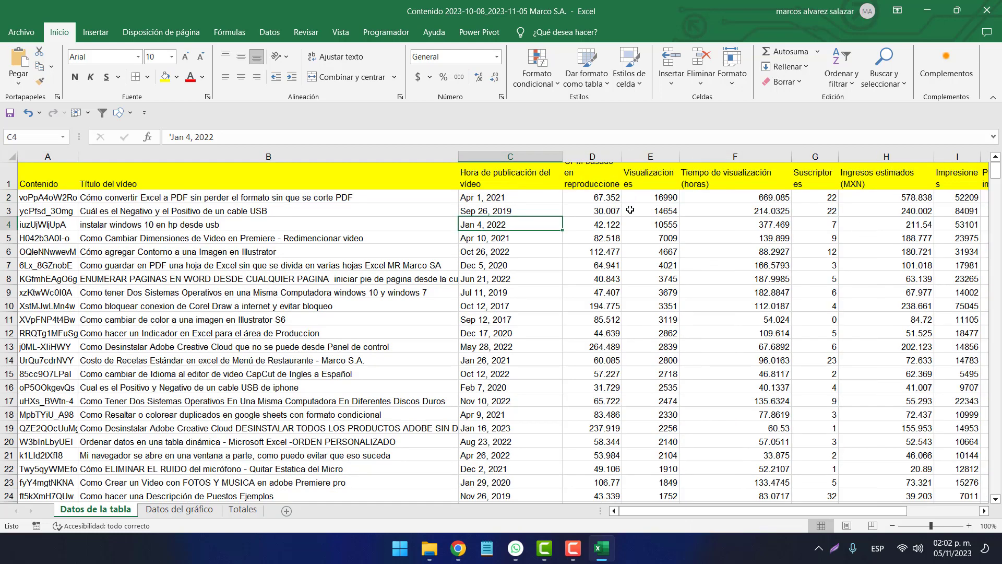
click(670, 175)
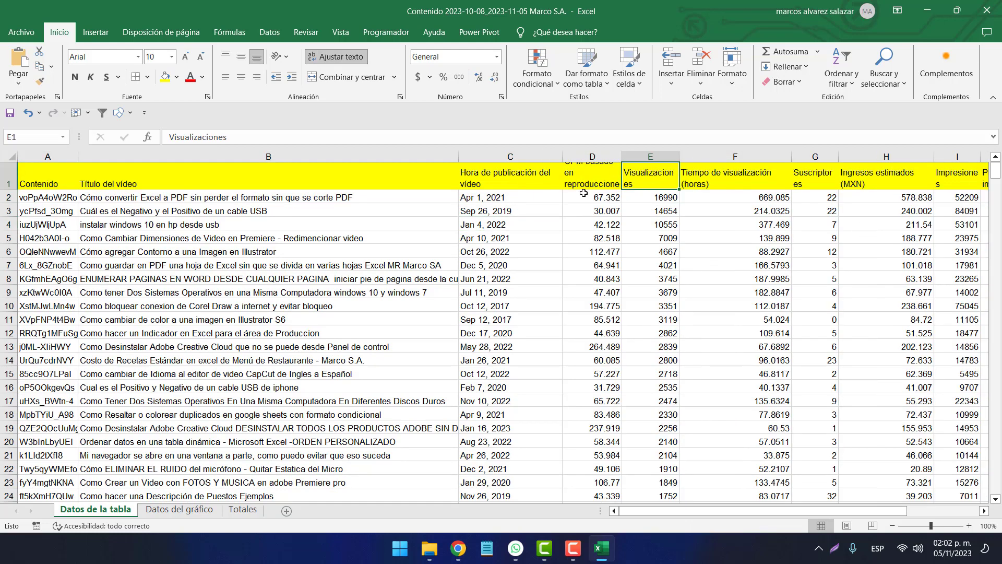
drag(680, 156, 689, 157)
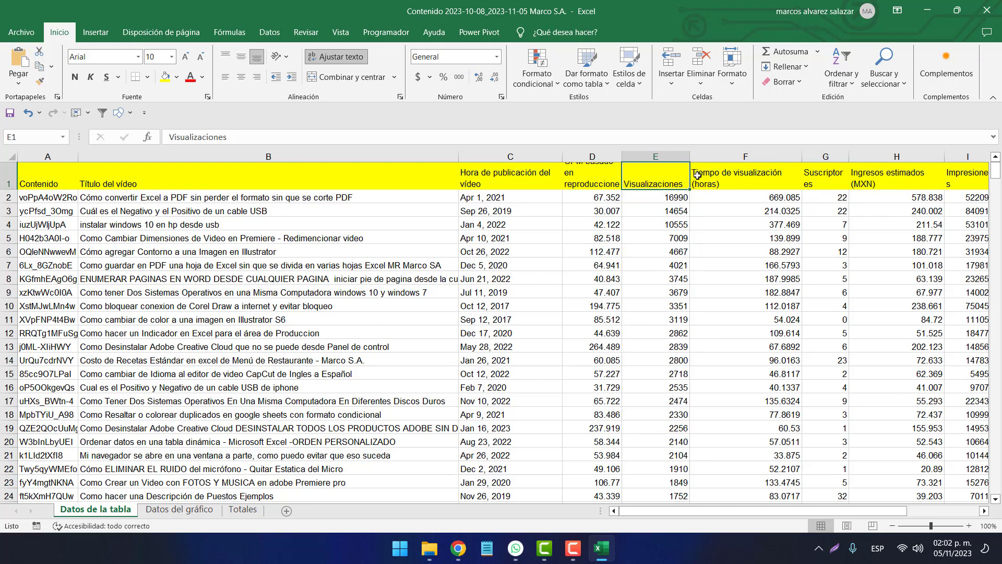
click(697, 175)
drag(801, 156, 751, 177)
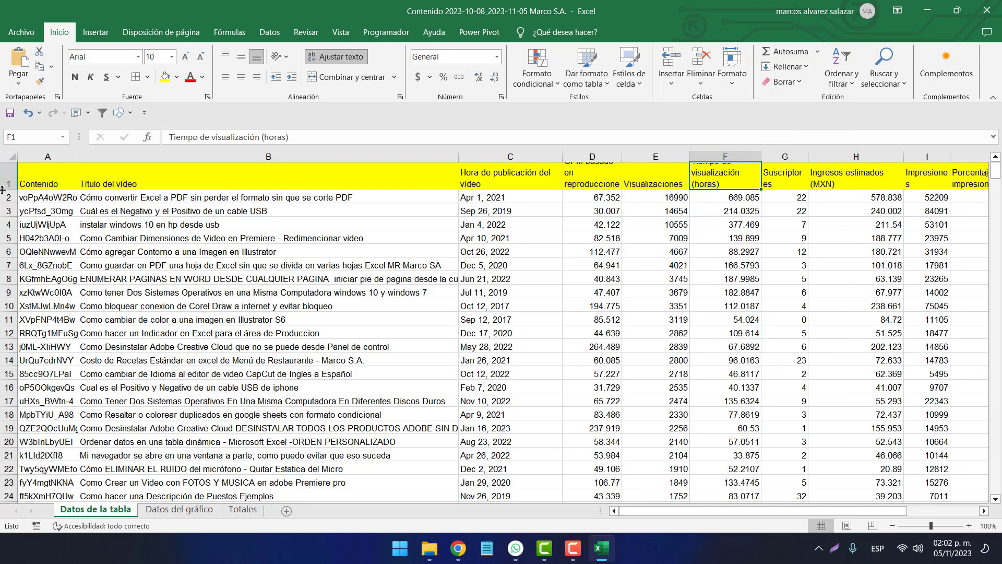
drag(6, 189, 6, 196)
Step: Narrow the "Porcentaje de clics de las impresiones (%)" column and widen Impresiones so its heading fits on one line
drag(723, 511, 770, 505)
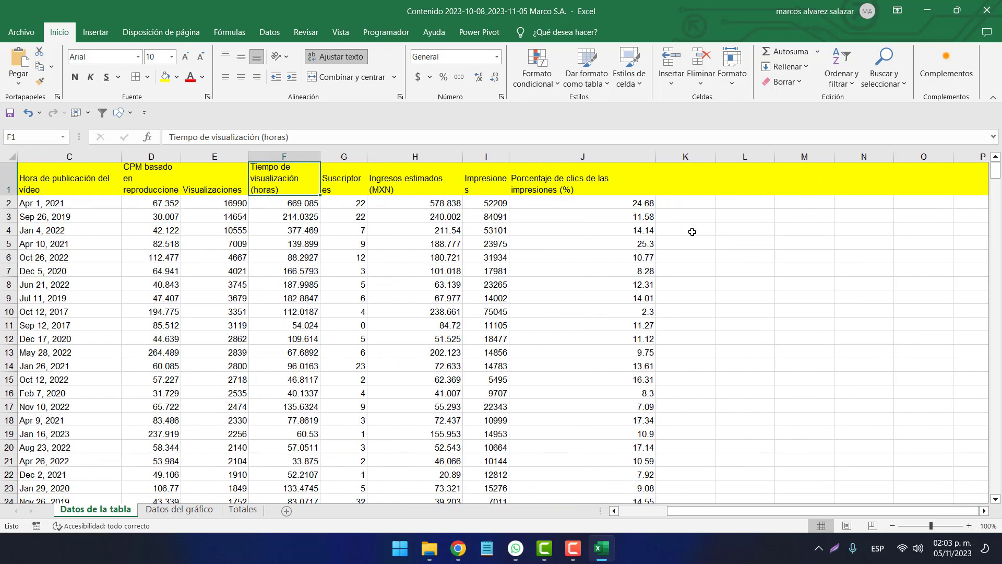
click(590, 191)
drag(656, 157, 579, 156)
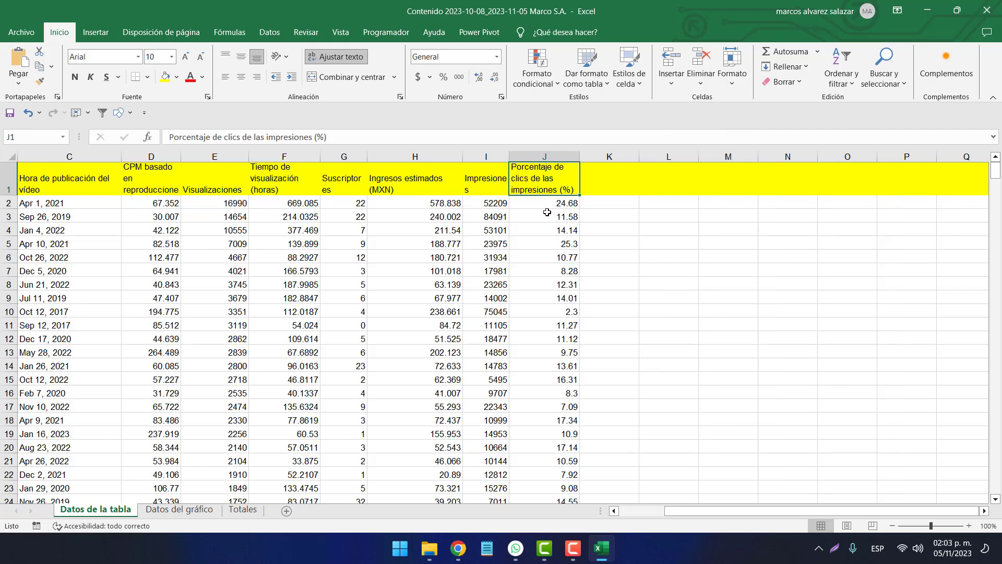
click(475, 185)
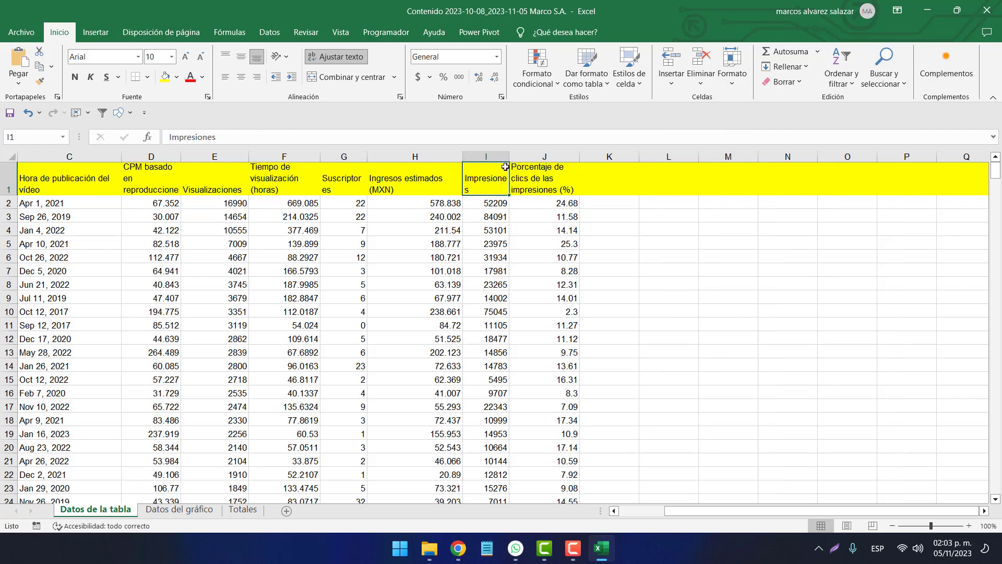
drag(508, 156, 528, 157)
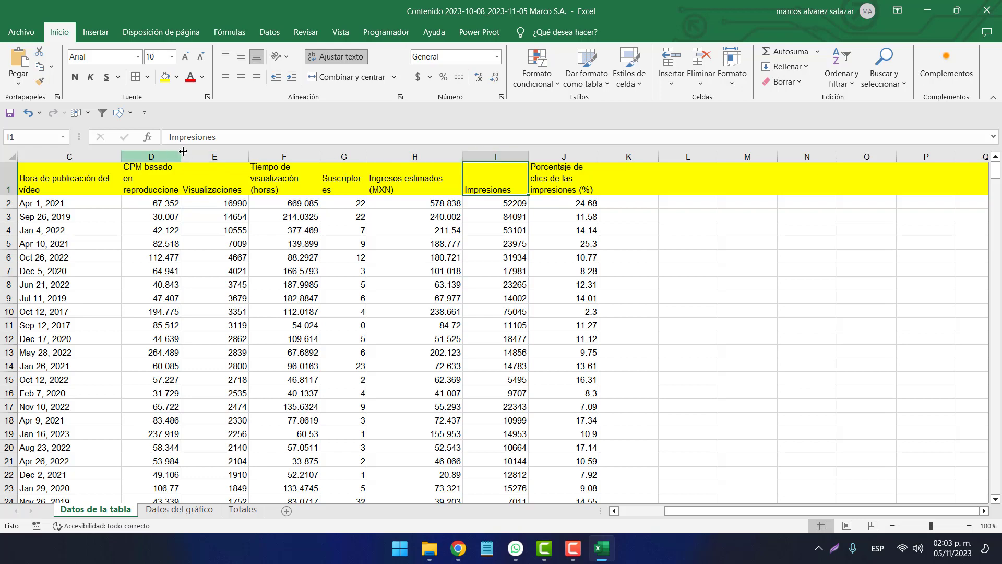
Step: Move the Visualizaciones column between Impresiones and the click-percentage column
click(201, 155)
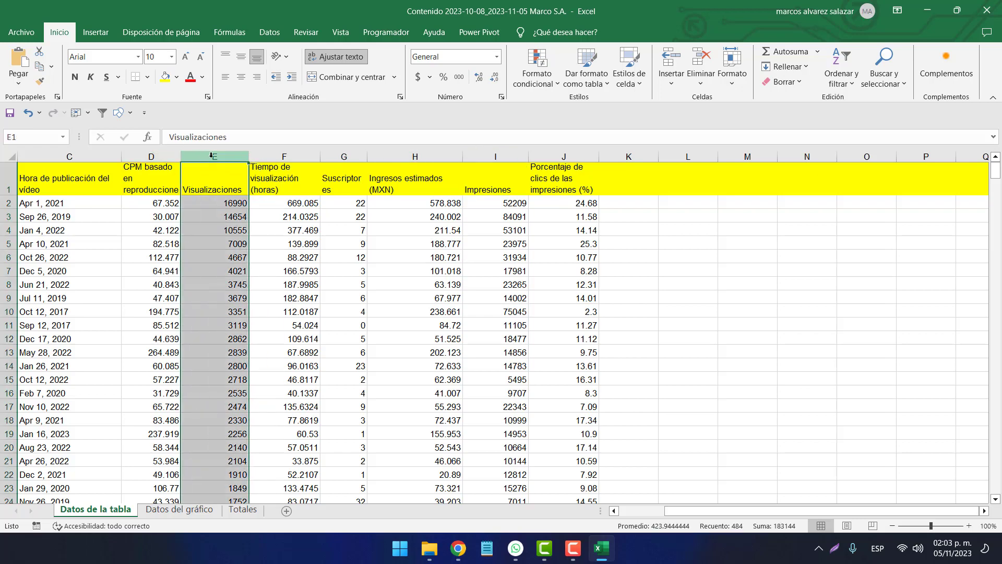
key(ctrl+c)
click(542, 155)
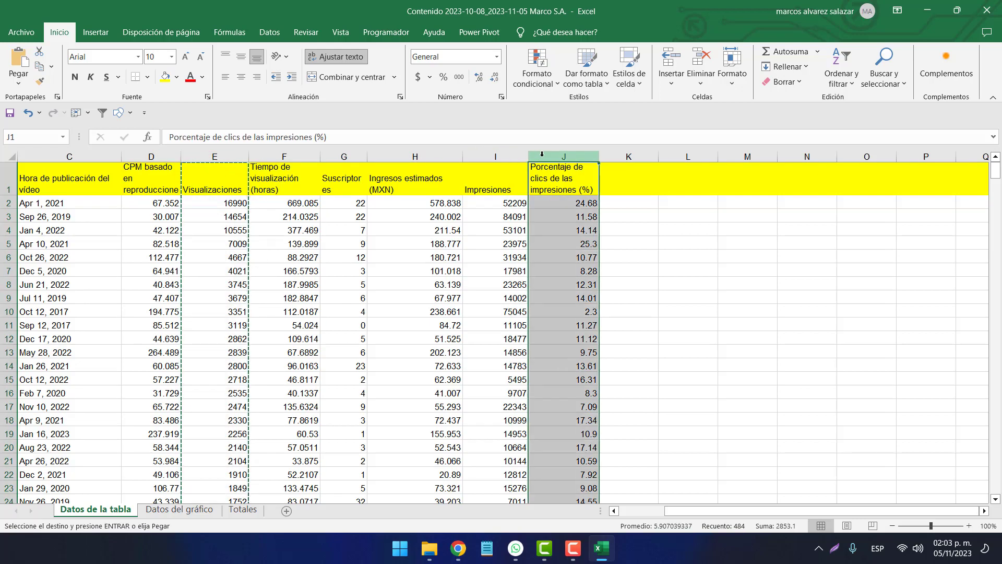
right_click(542, 155)
click(564, 267)
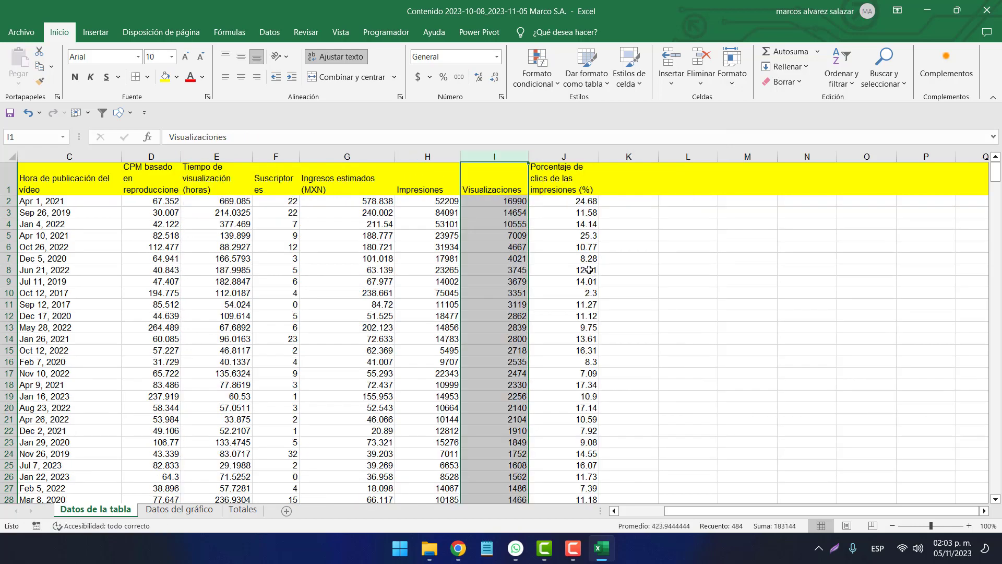
click(455, 220)
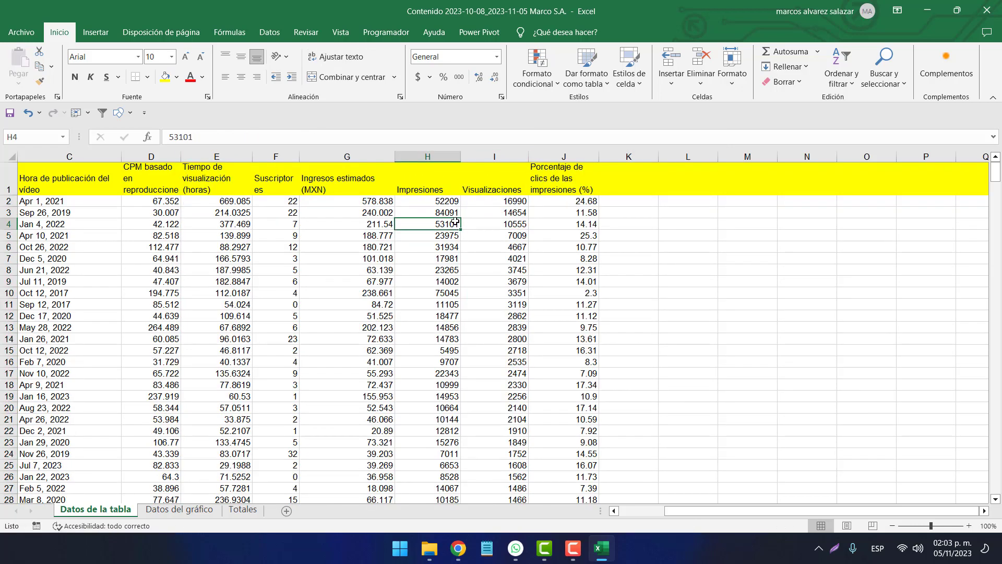
Step: Center the headings in A1:J1 vertically and apply borders to all of those header cells
click(434, 193)
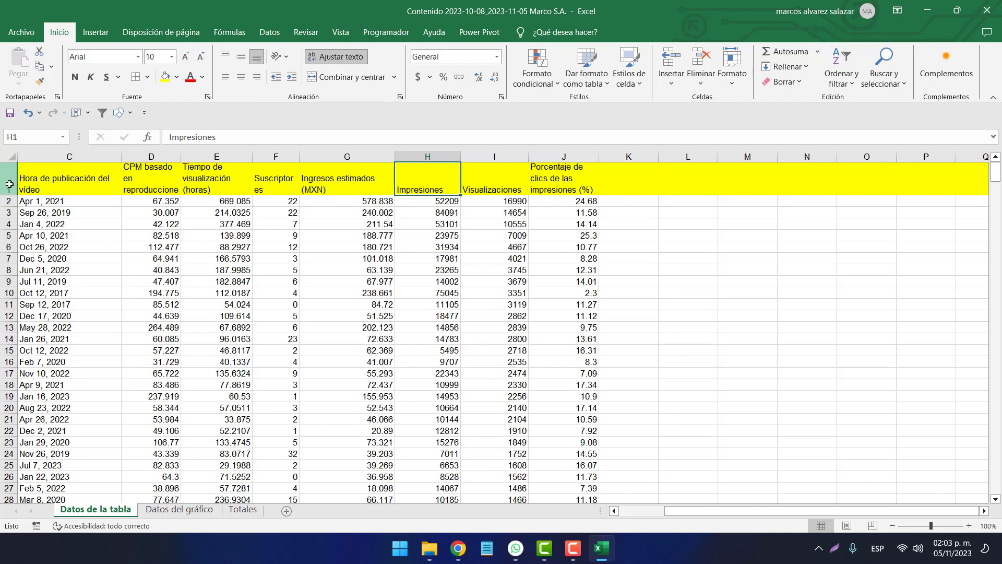
click(82, 188)
drag(537, 180, 2, 160)
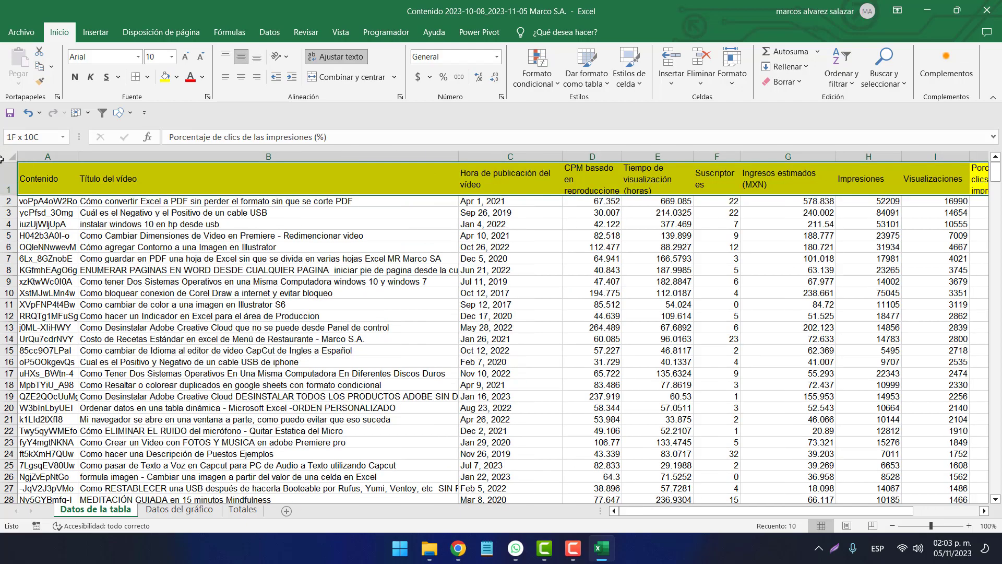
click(147, 77)
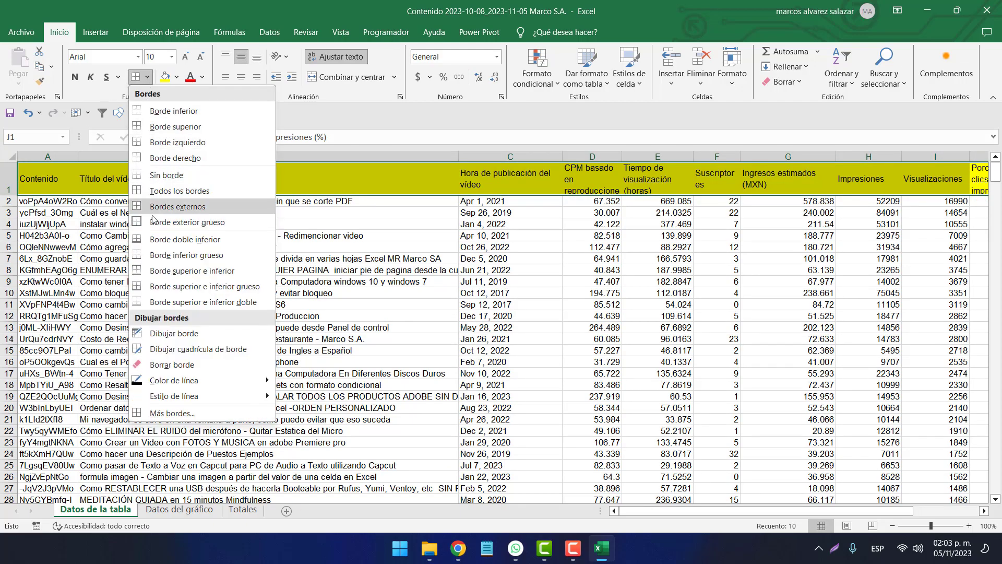
click(161, 191)
click(351, 282)
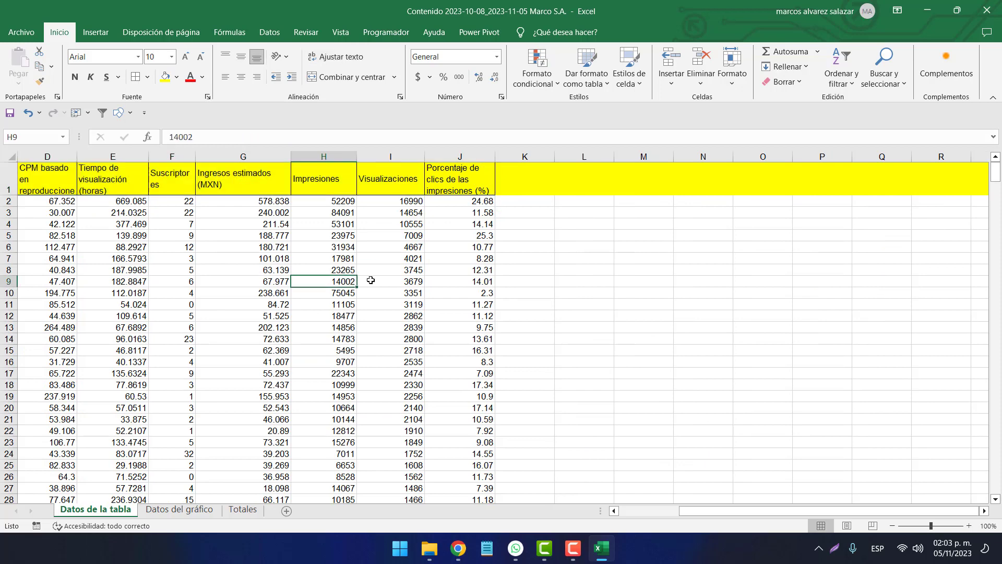
Step: Narrow the "Título del vídeo" column so that all columns through J fit in view together
click(434, 185)
key(ctrl+Home)
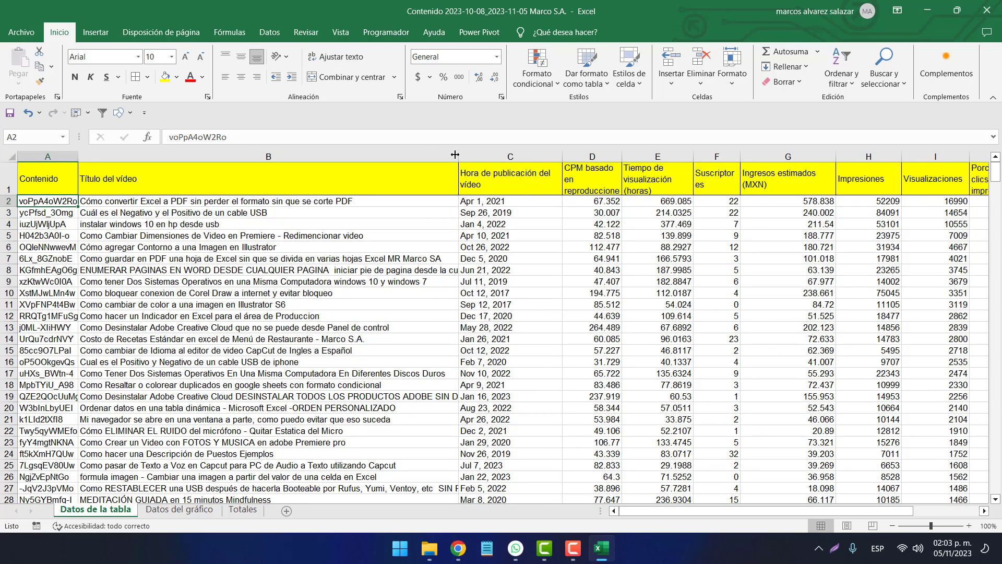
drag(455, 154, 187, 155)
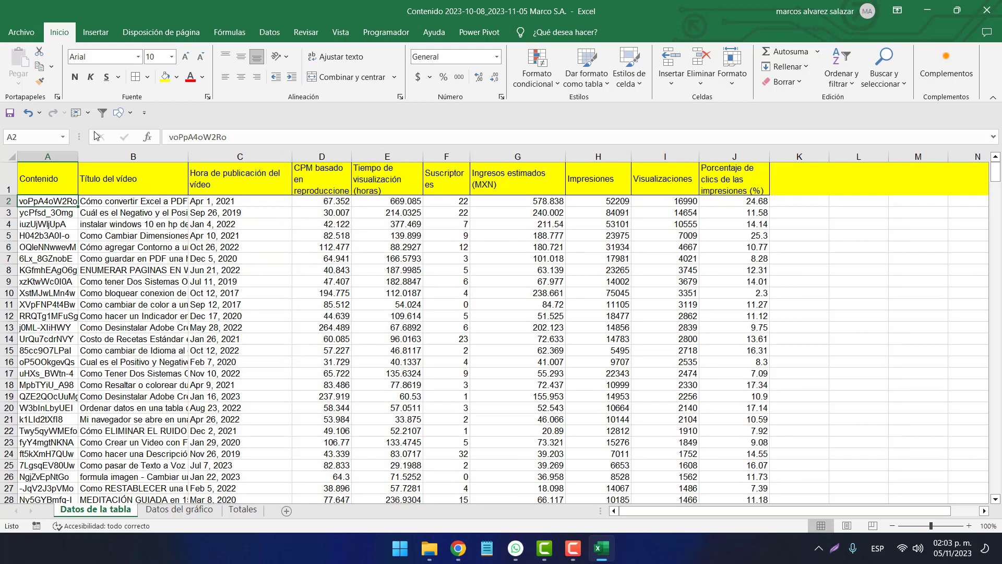
Step: Freeze the header row above row 2 and check it by moving through the data
click(82, 113)
click(101, 146)
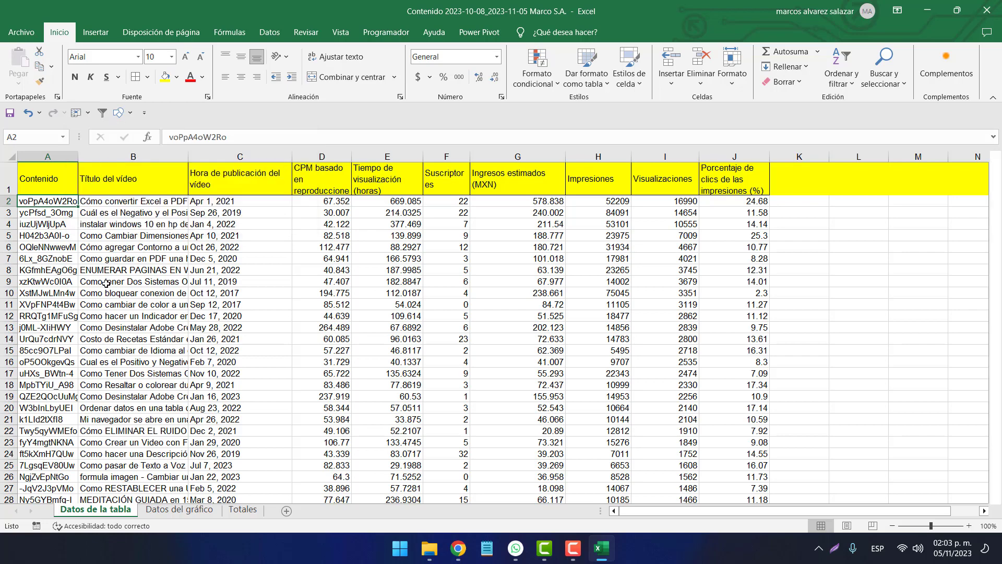
scroll(164, 276, down, 7)
scroll(165, 276, up, 7)
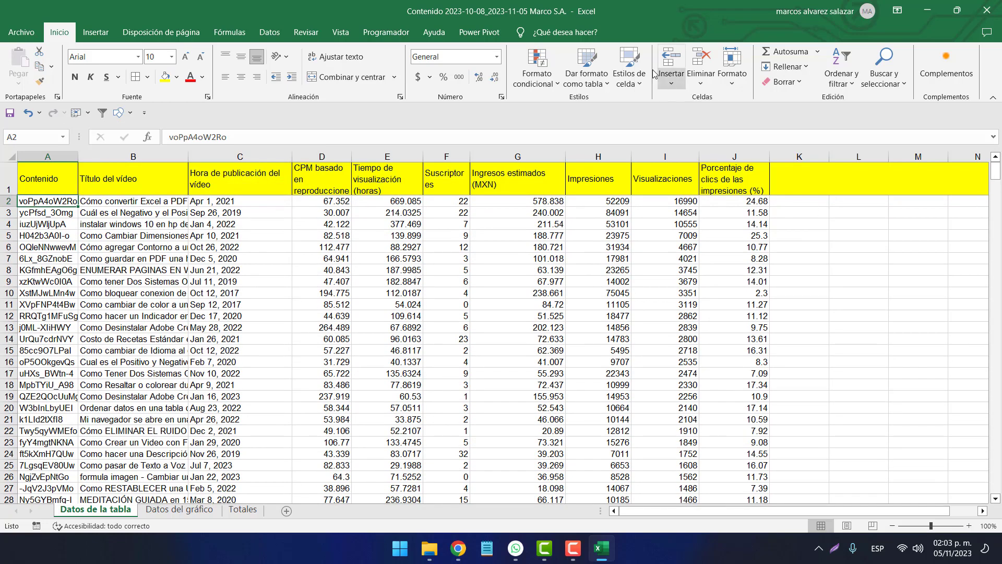
Step: Center the contents of the "Porcentaje de clics de las impresiones (%)" column horizontally
click(727, 156)
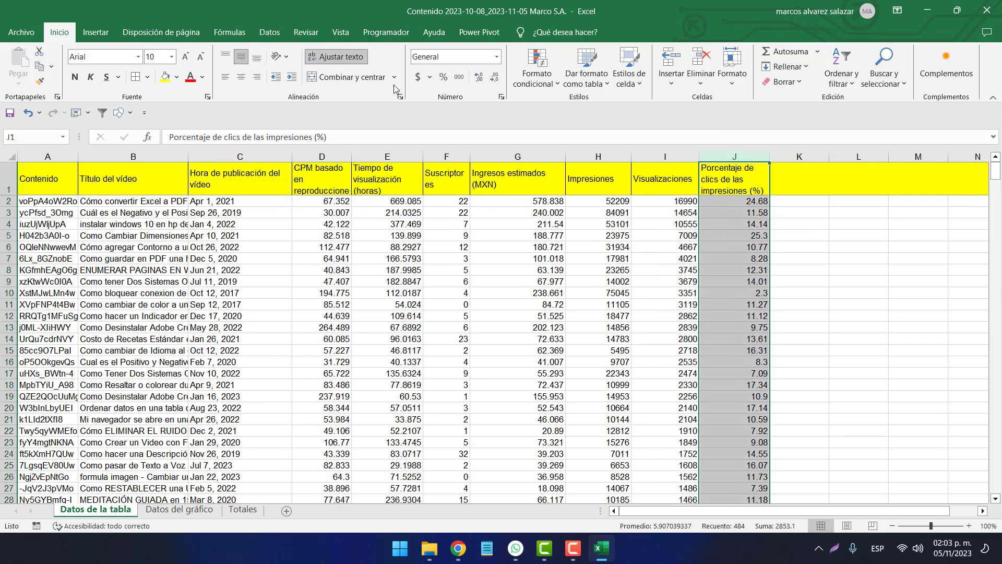
click(337, 56)
click(241, 77)
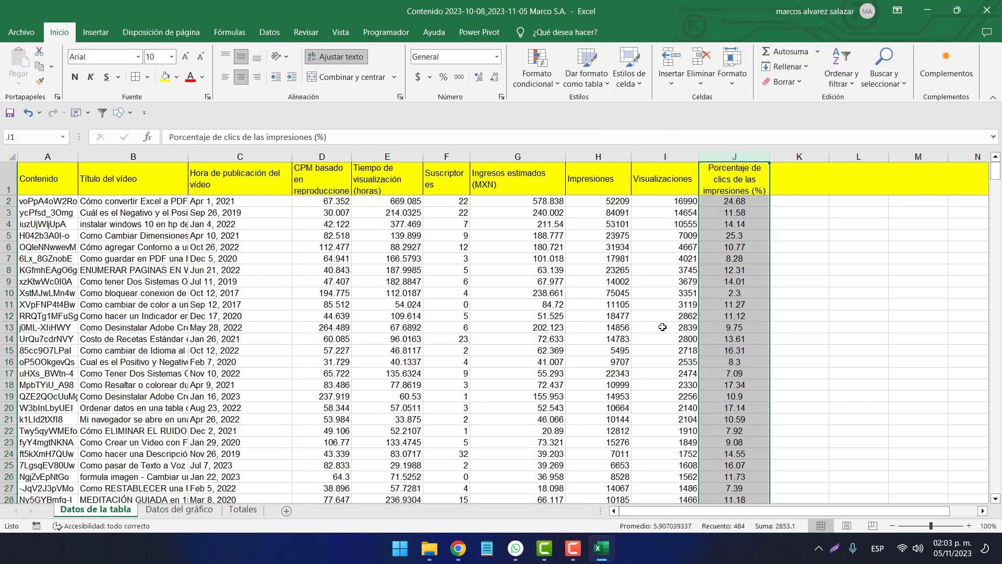
Step: Examine the click percentage in row 10, comparing it with neighboring videos, and read that row's full video title
click(727, 293)
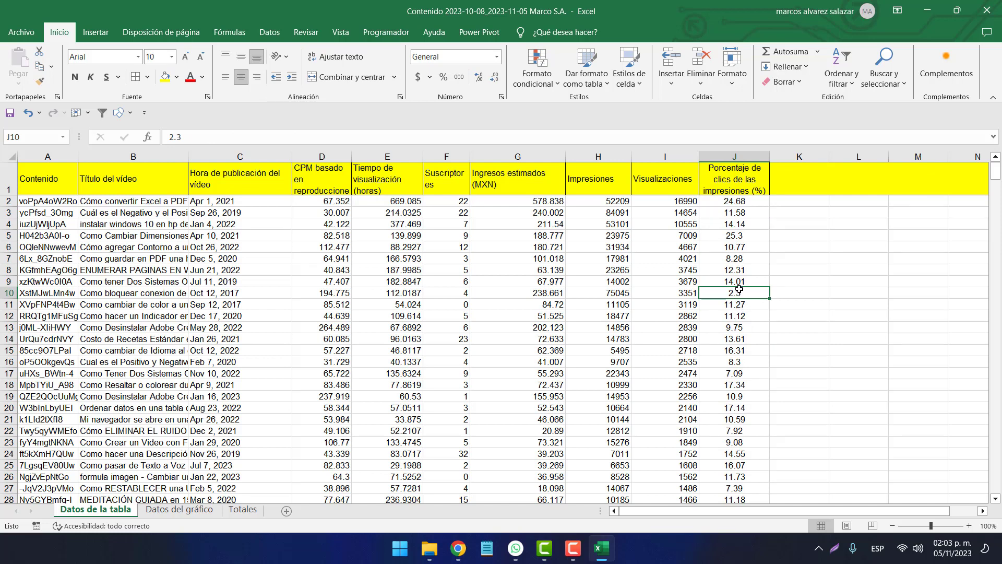
click(9, 293)
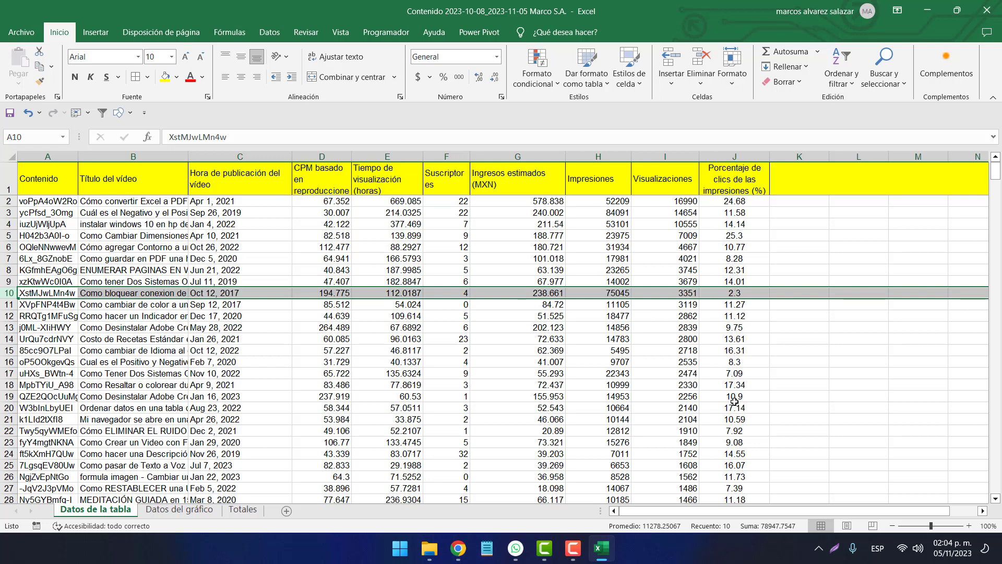
scroll(734, 401, down, 1)
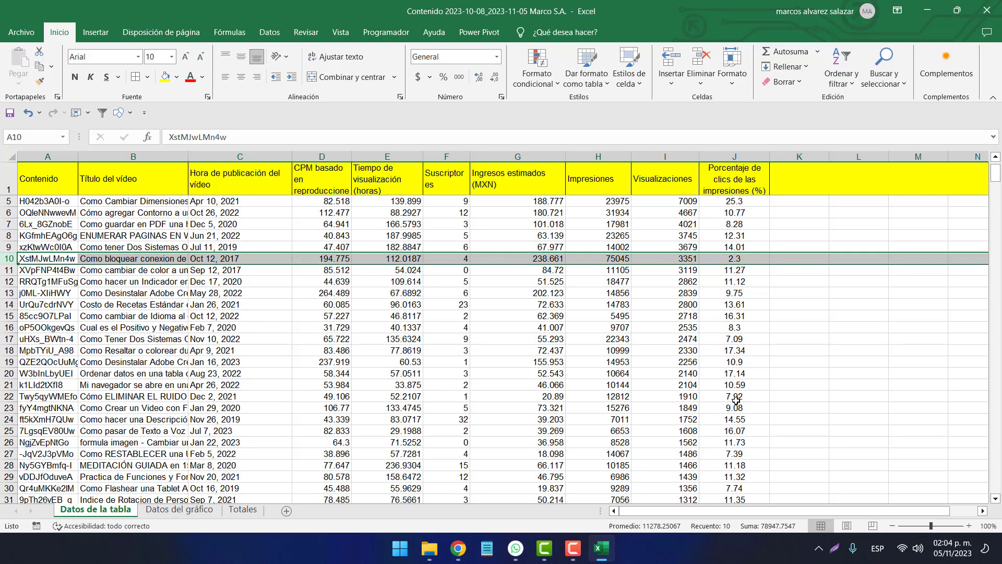
scroll(739, 391, up, 1)
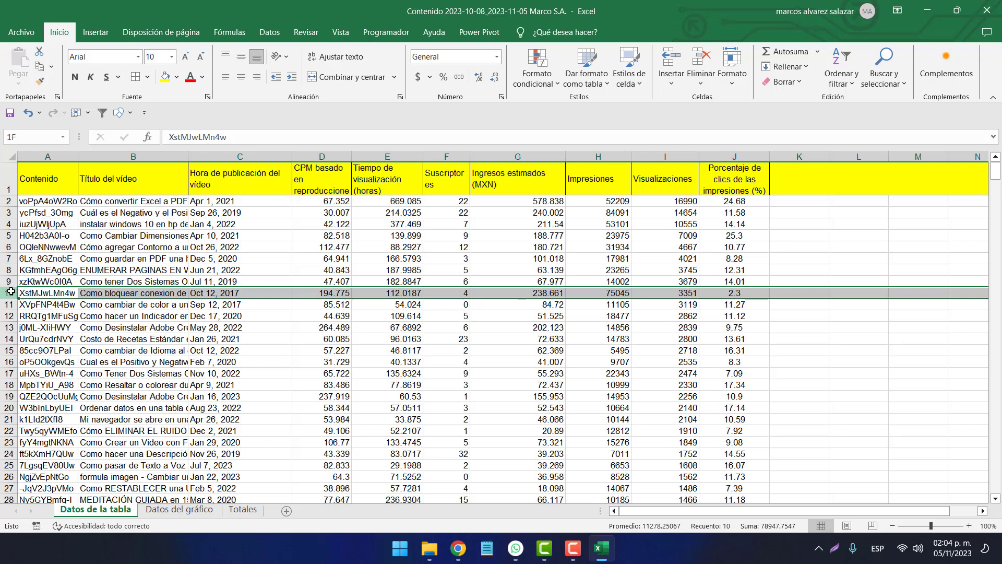
click(115, 291)
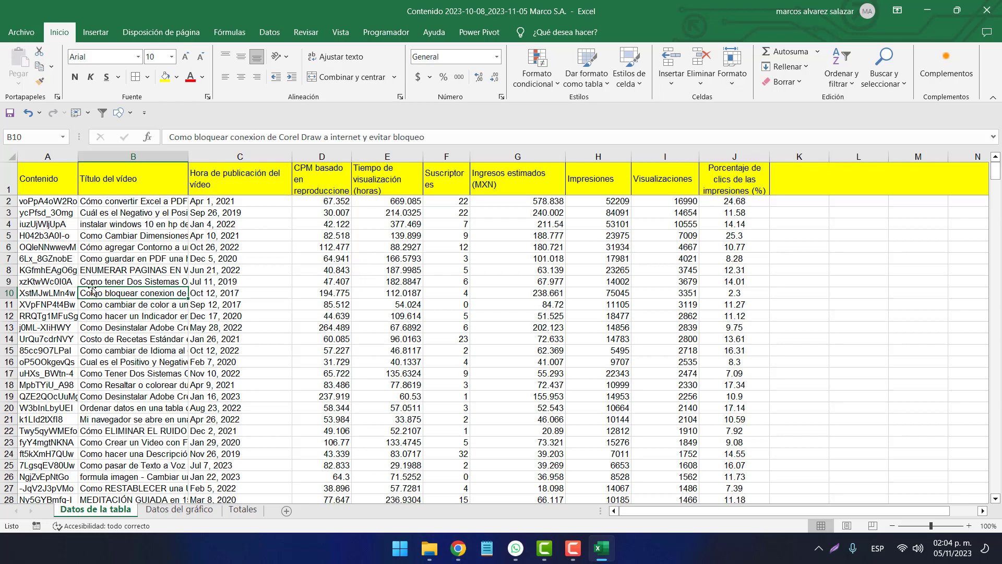
click(8, 293)
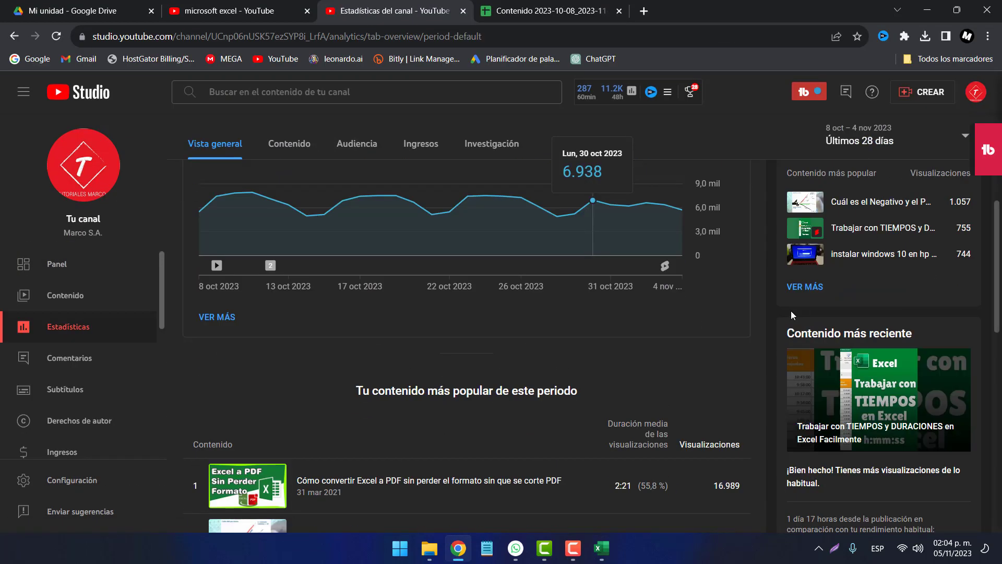
Step: Switch to YouTube Studio, open the expanded realtime report, and review recent views of the Corel Draw connection-blocking video
click(598, 294)
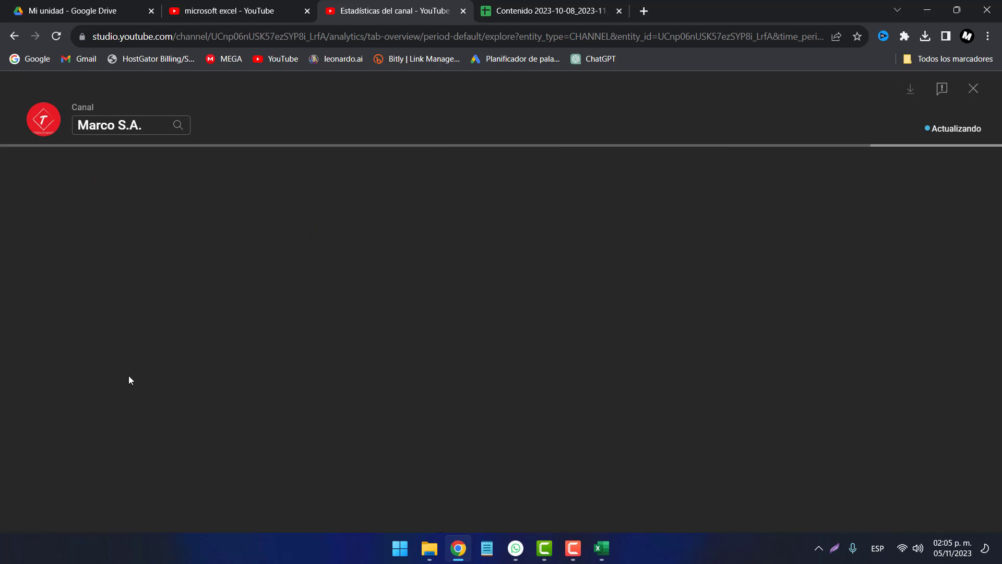
scroll(129, 375, down, 6)
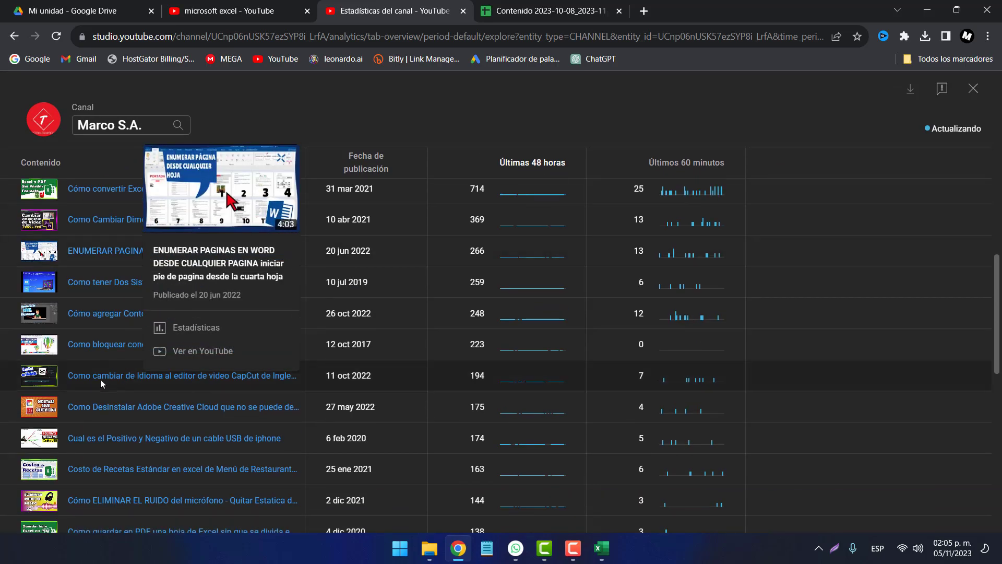
mouse_move(196, 352)
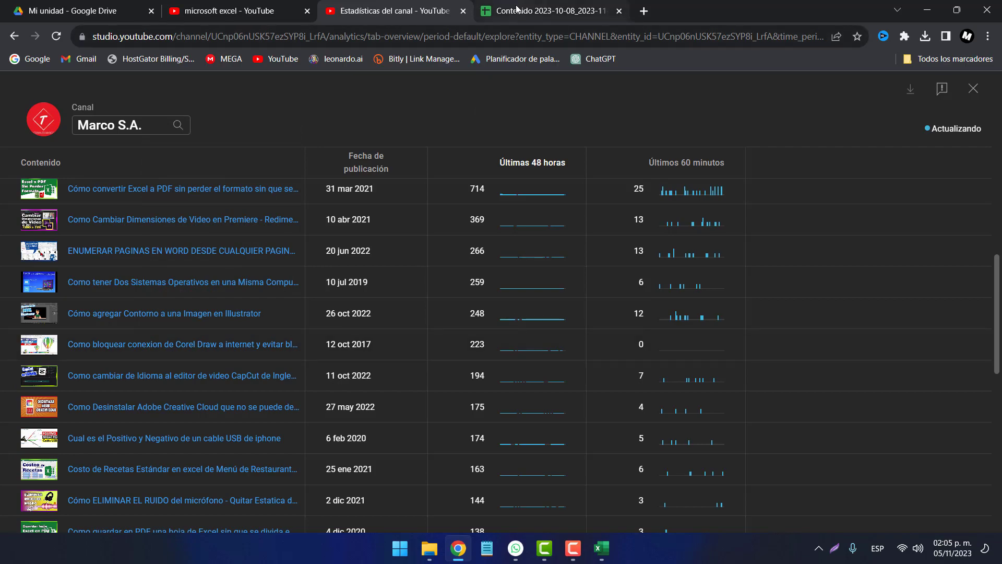
Step: Return to Excel, look further down the click-percentage column for a low value, and inspect row 35 and its full video title
key(alt+Tab)
scroll(724, 350, down, 2)
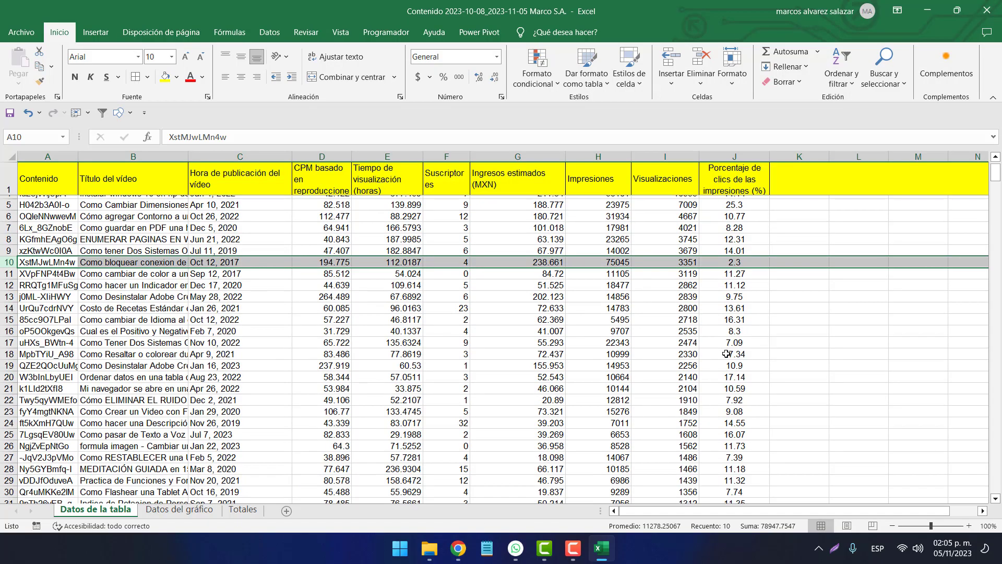
scroll(735, 317, down, 4)
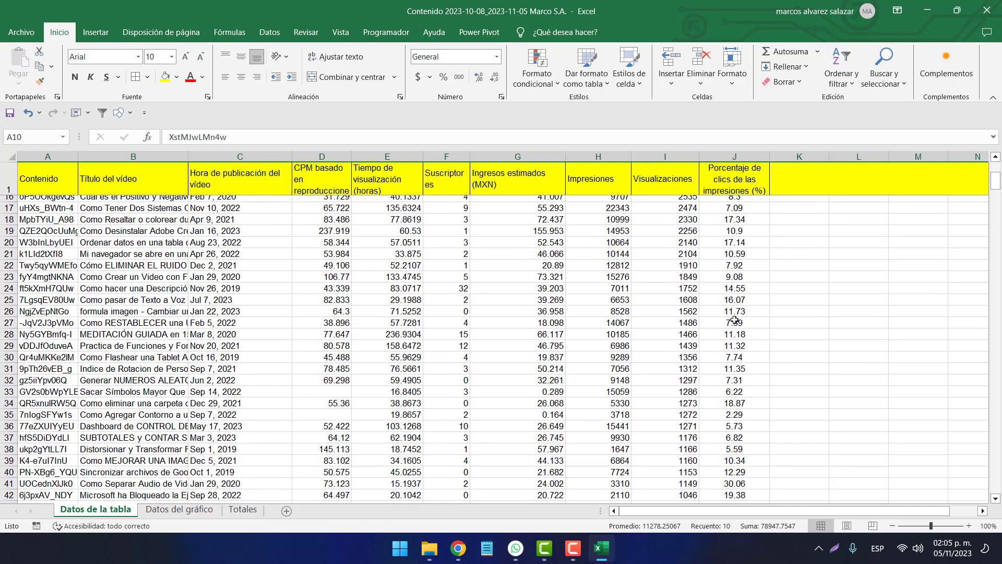
scroll(734, 327, down, 1)
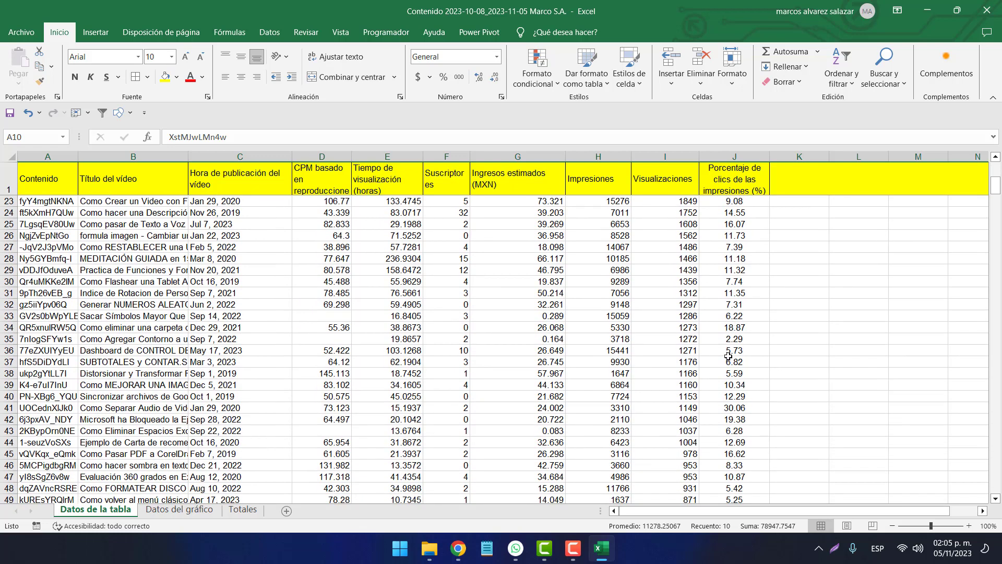
scroll(733, 314, down, 1)
click(732, 305)
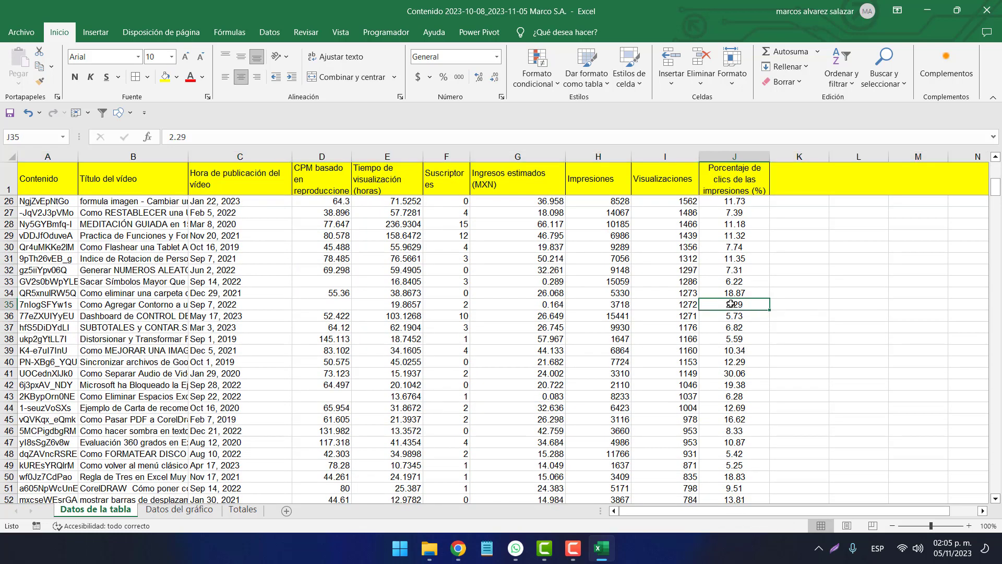
click(8, 304)
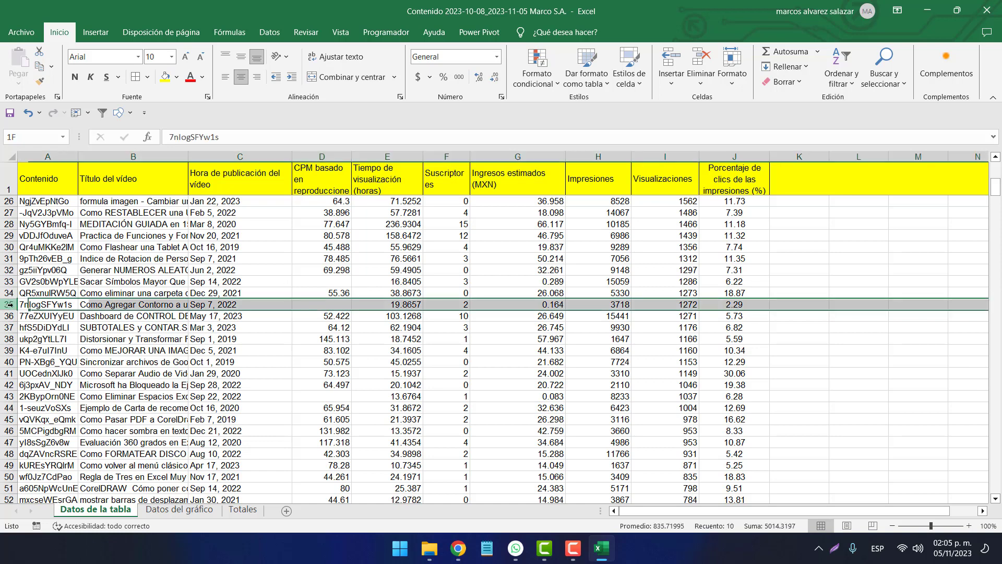
click(131, 306)
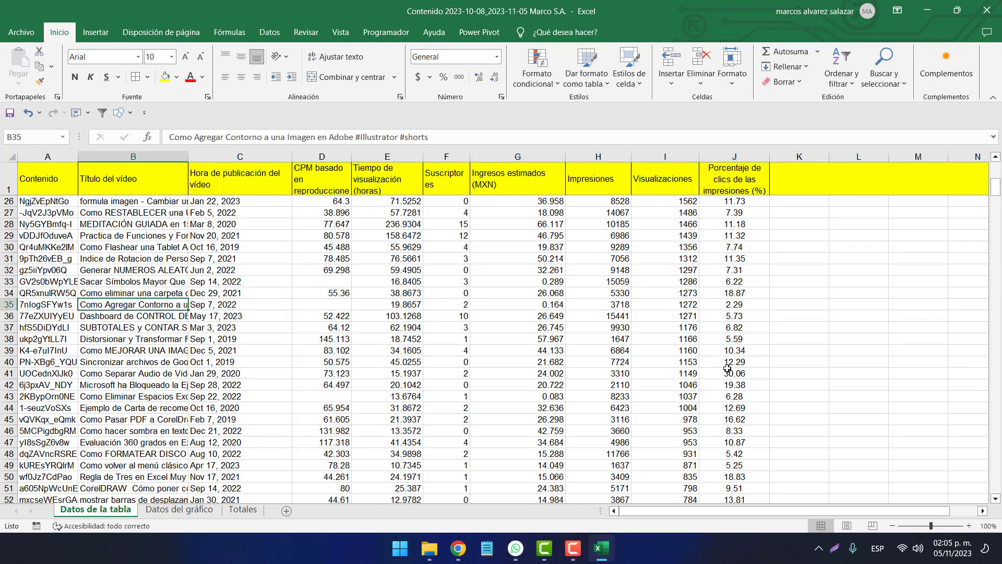
Step: Continue down the click-percentage column to row 54 and inspect that row's figures and full video title
scroll(751, 364, down, 1)
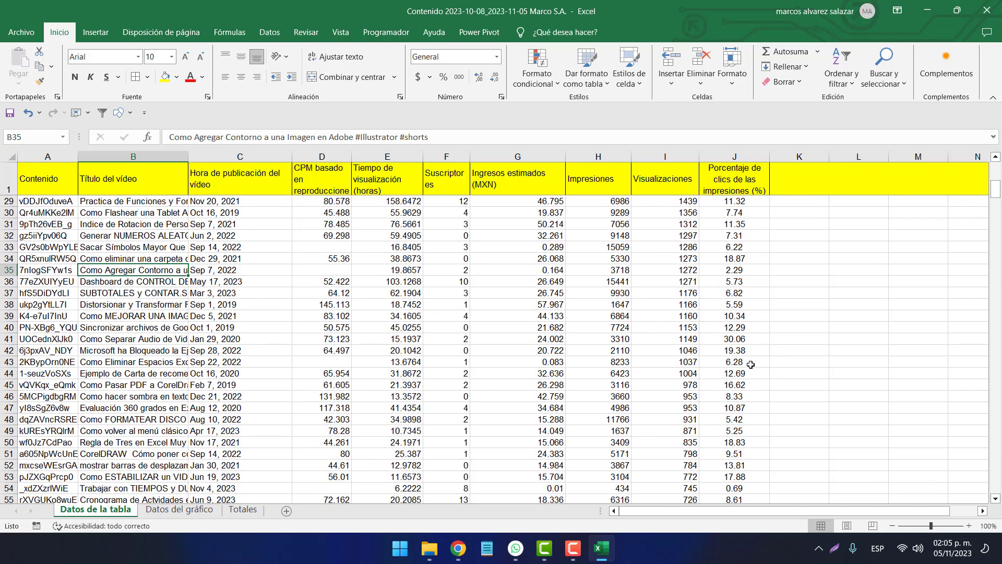
scroll(748, 370, down, 3)
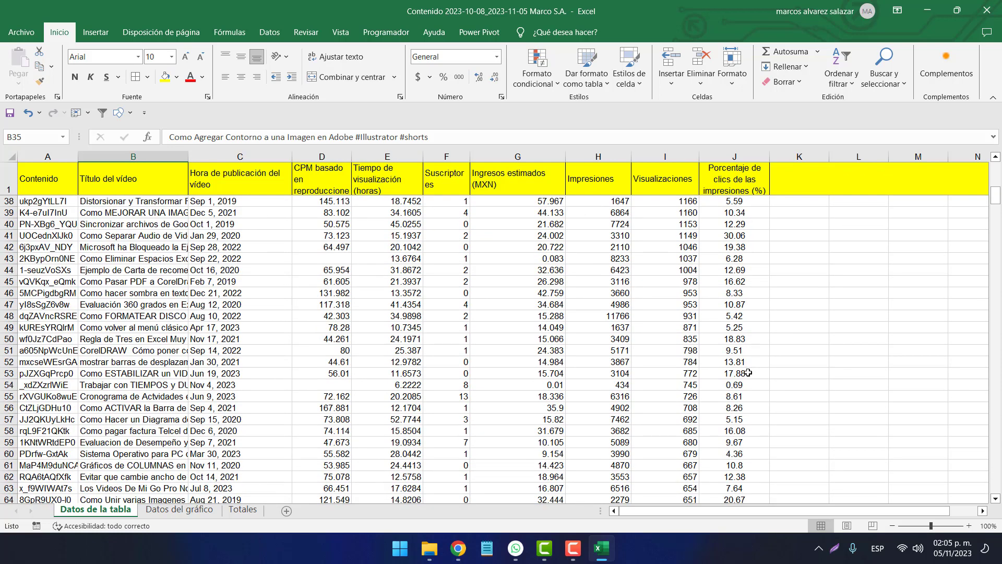
scroll(748, 372, down, 1)
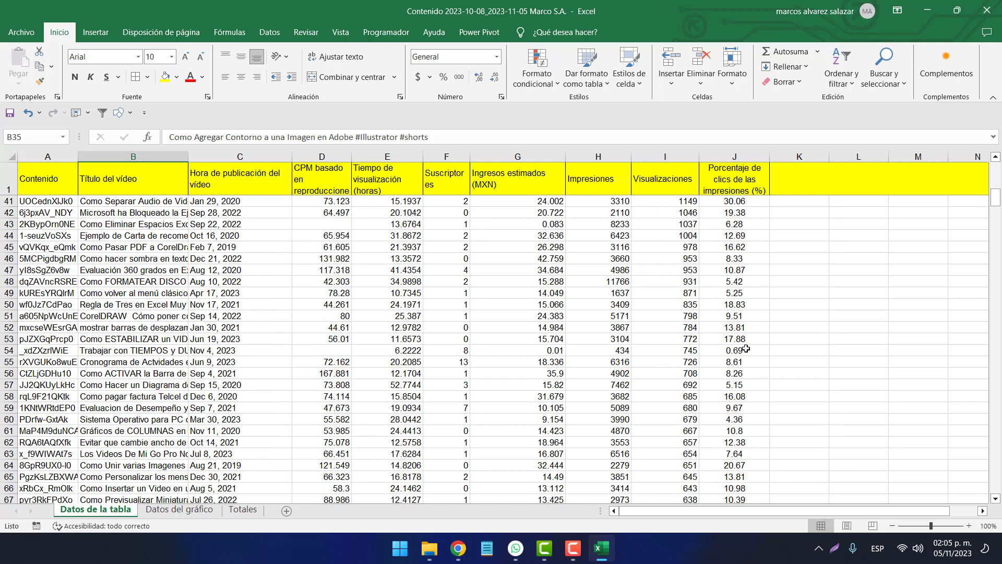
click(746, 349)
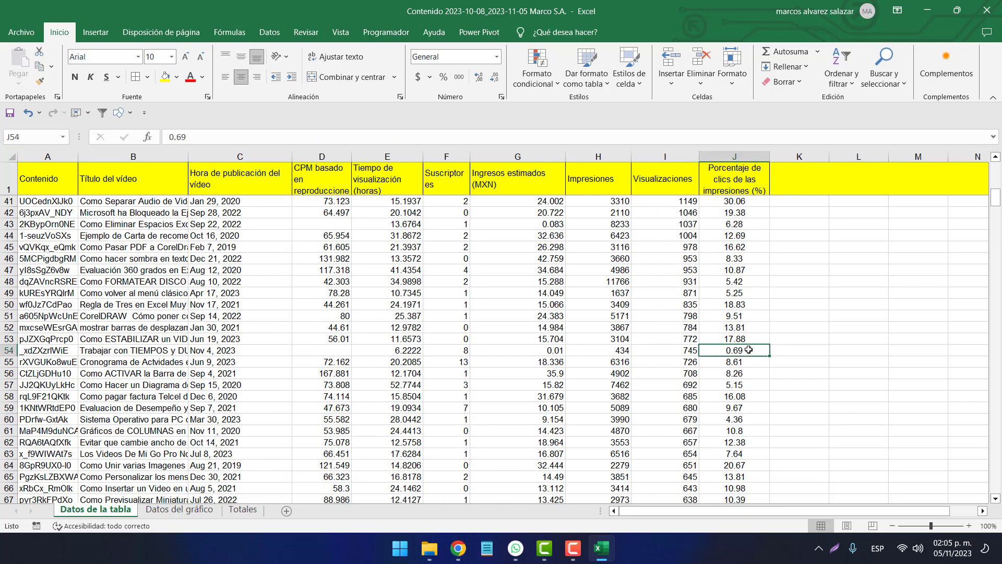
click(4, 350)
click(147, 348)
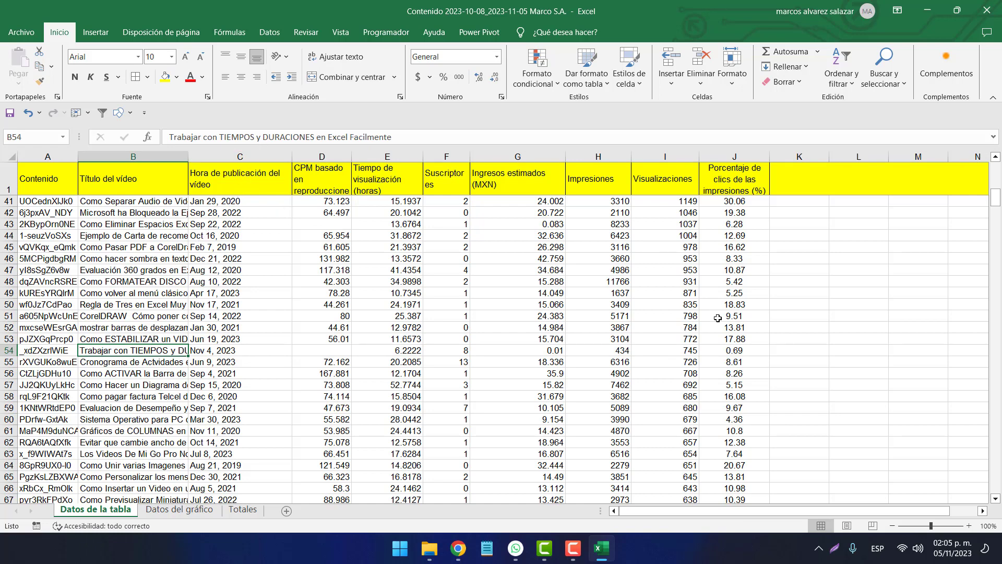
click(9, 350)
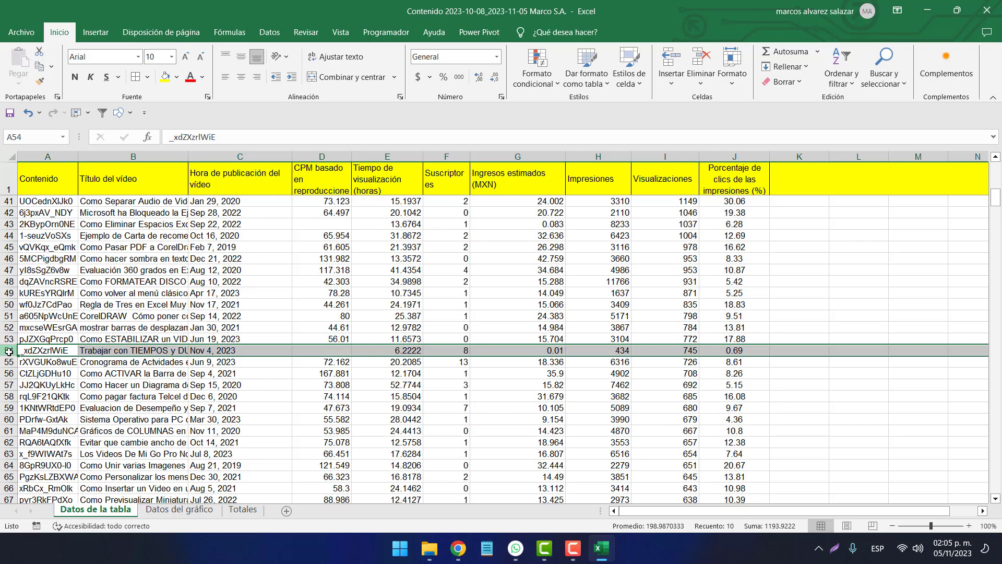
Step: Check the publication date of the video in row 54 and inspect that row's figures again
click(204, 349)
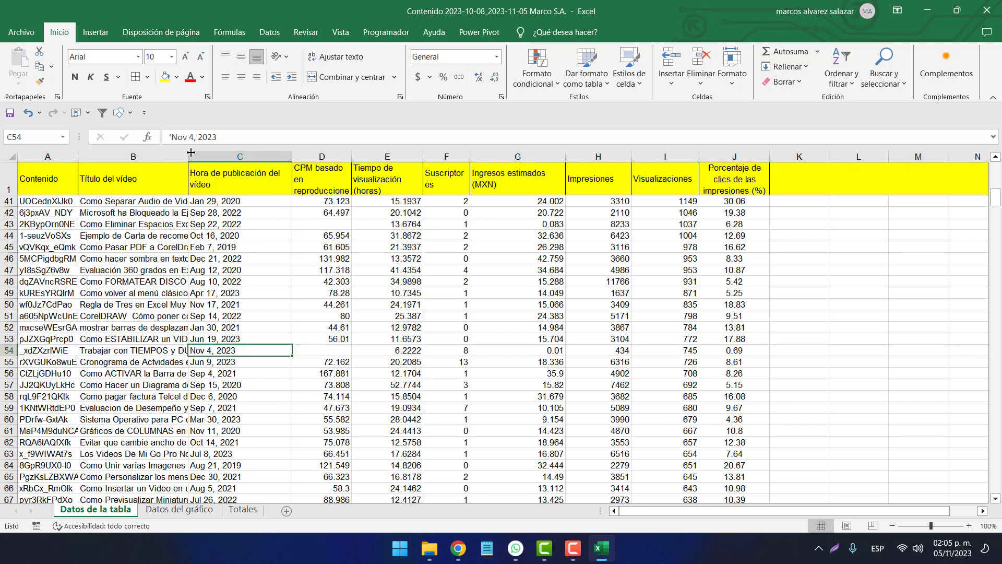
drag(194, 137, 171, 137)
click(12, 350)
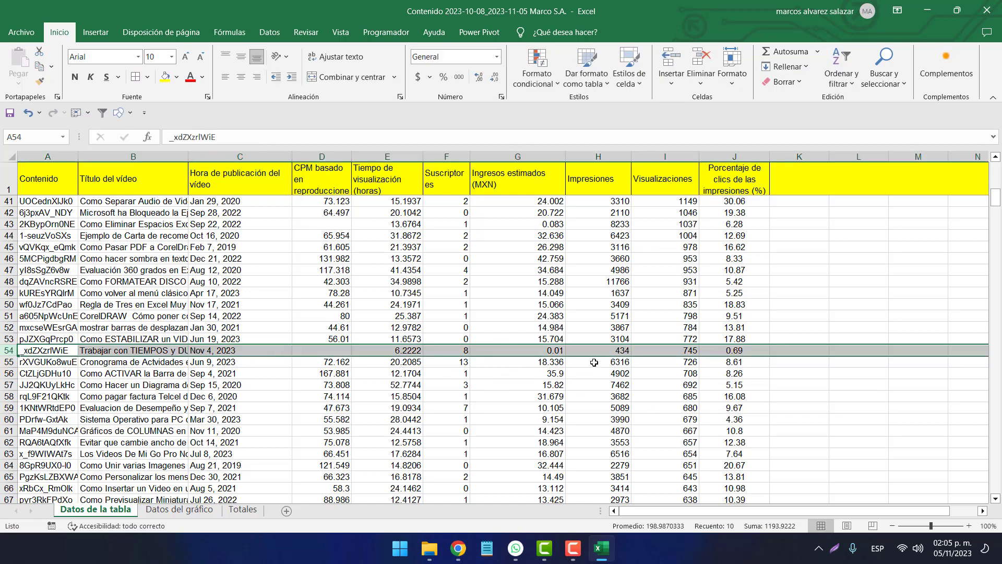
Step: Look further down the click-percentage column to row 70 and inspect that row and its full video title
scroll(594, 362, down, 6)
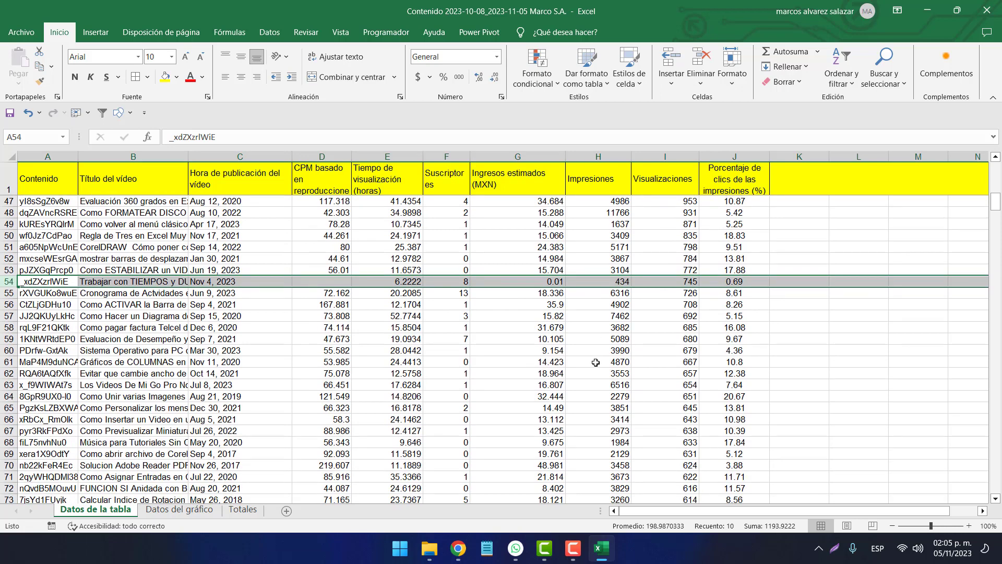
scroll(596, 360, down, 2)
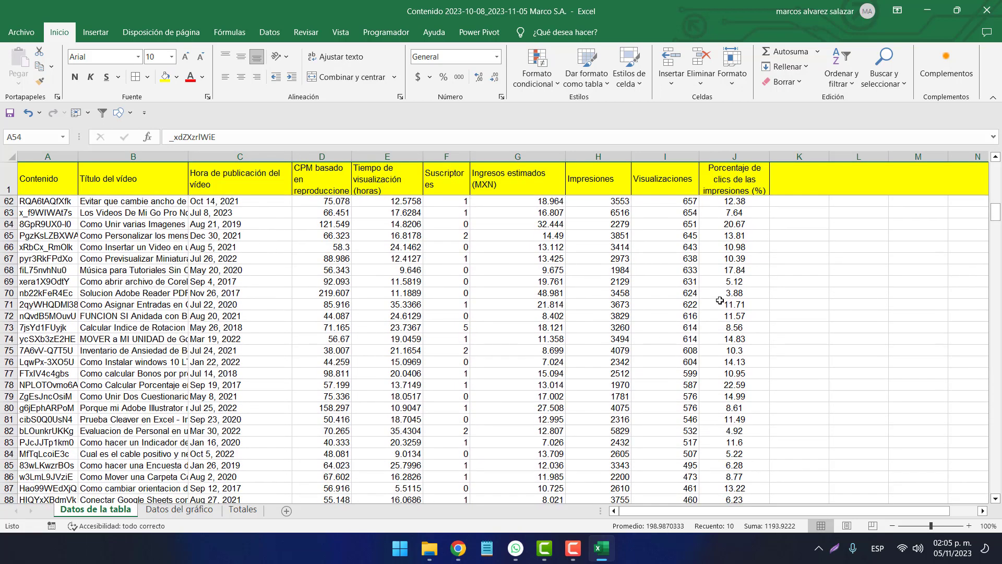
click(721, 293)
click(9, 292)
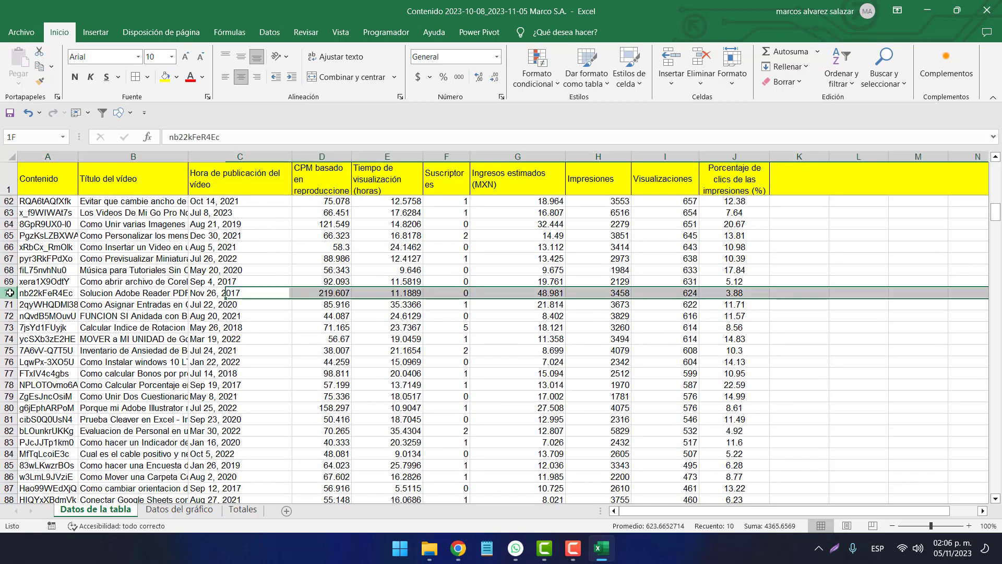
click(107, 294)
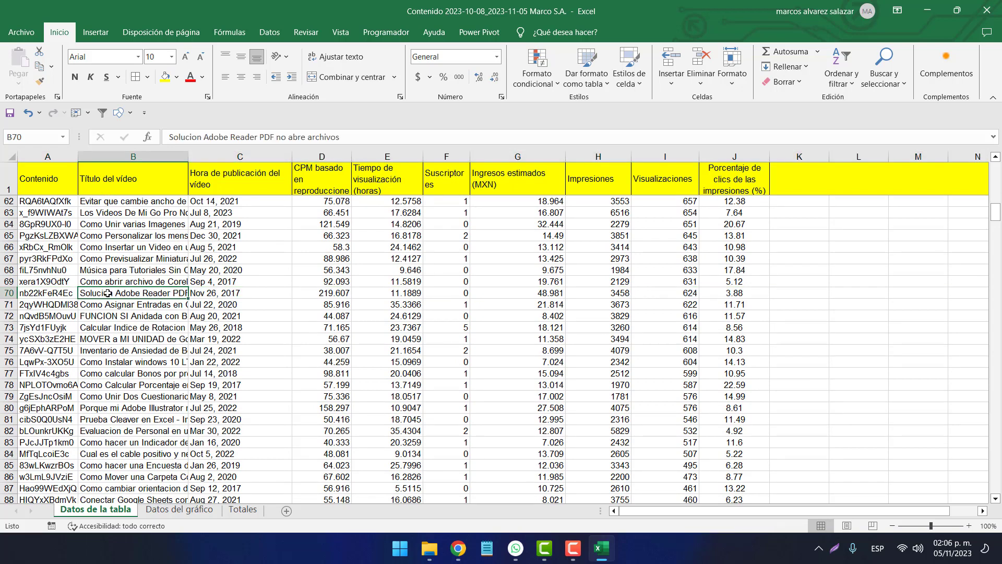
Step: Continue down the click-percentage column to row 123, inspecting that row's impressions, views and full video title
scroll(743, 371, down, 2)
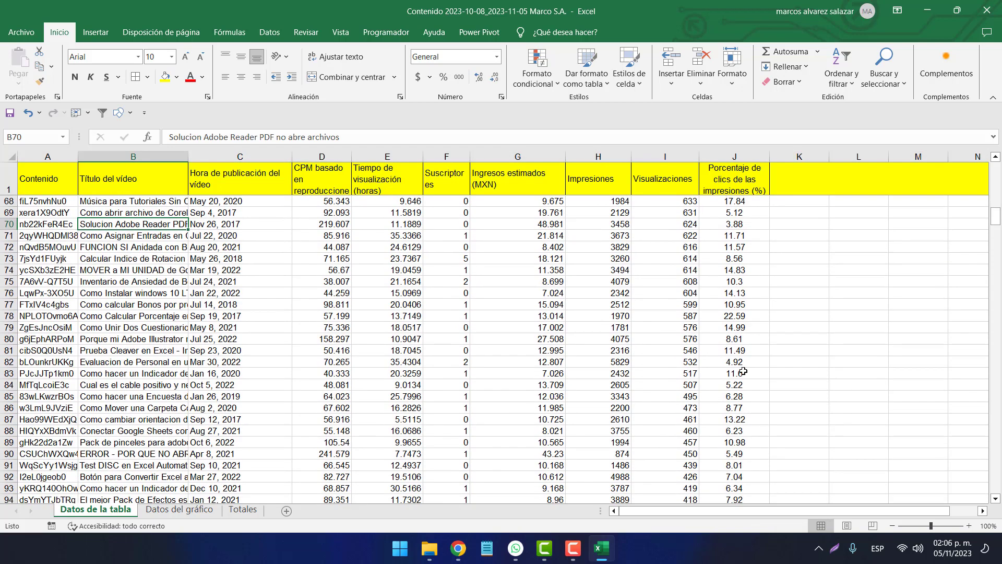
scroll(743, 371, down, 4)
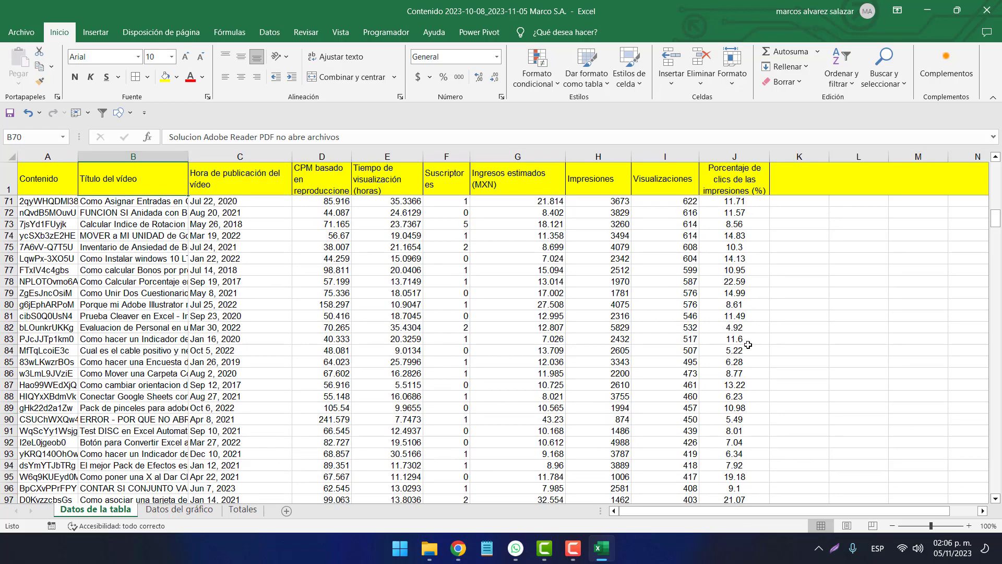
scroll(746, 344, down, 3)
scroll(747, 344, down, 5)
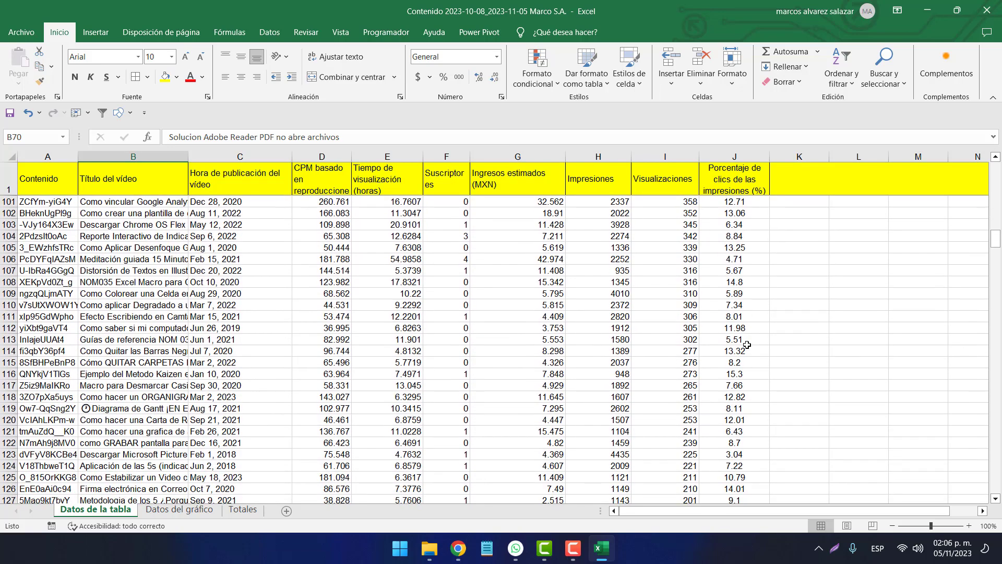
scroll(747, 344, down, 3)
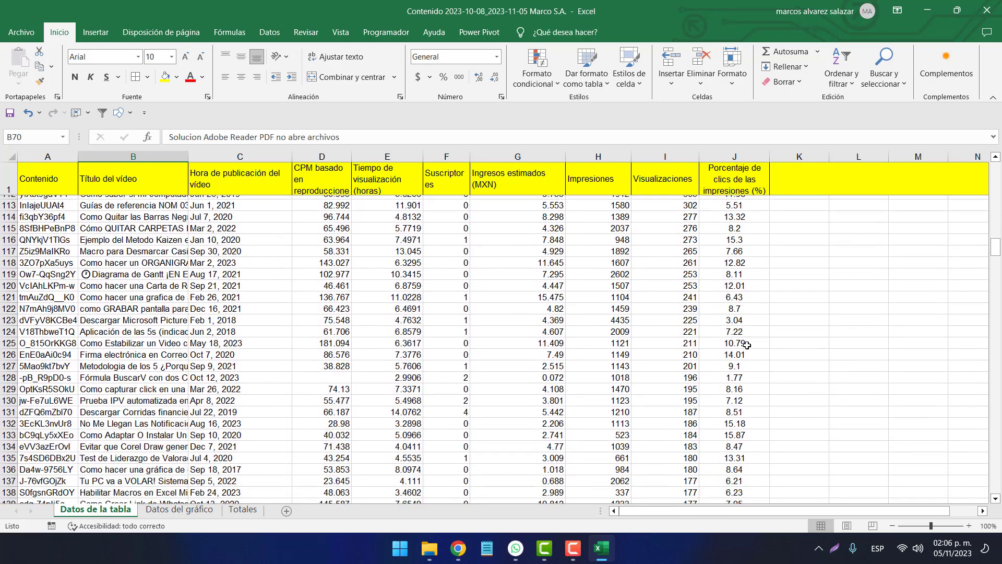
click(747, 314)
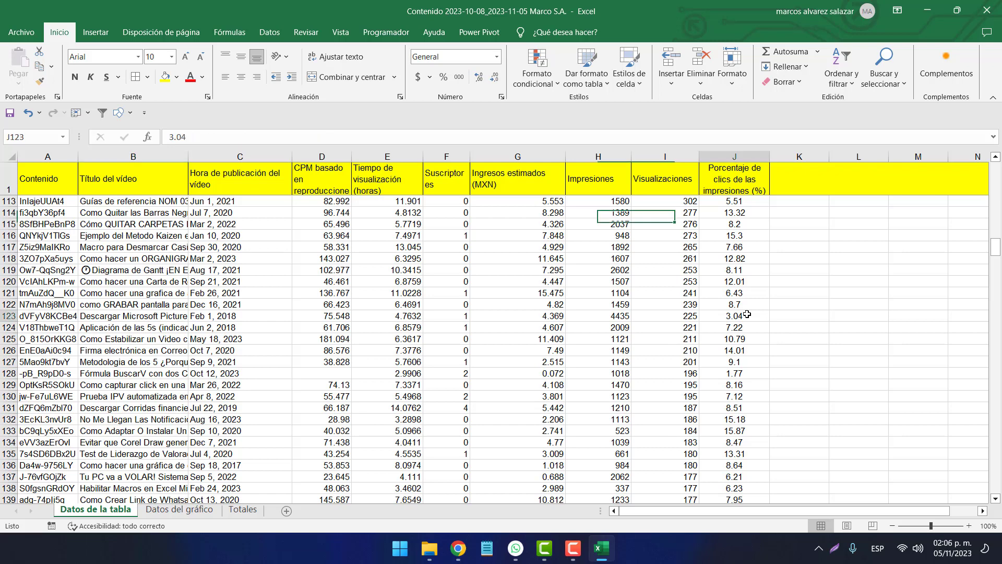
click(4, 316)
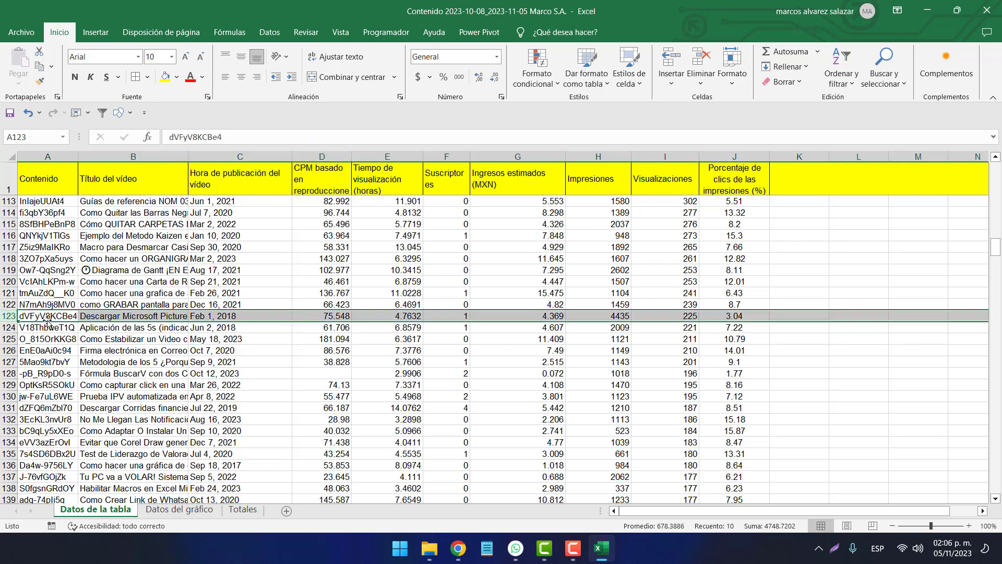
click(167, 319)
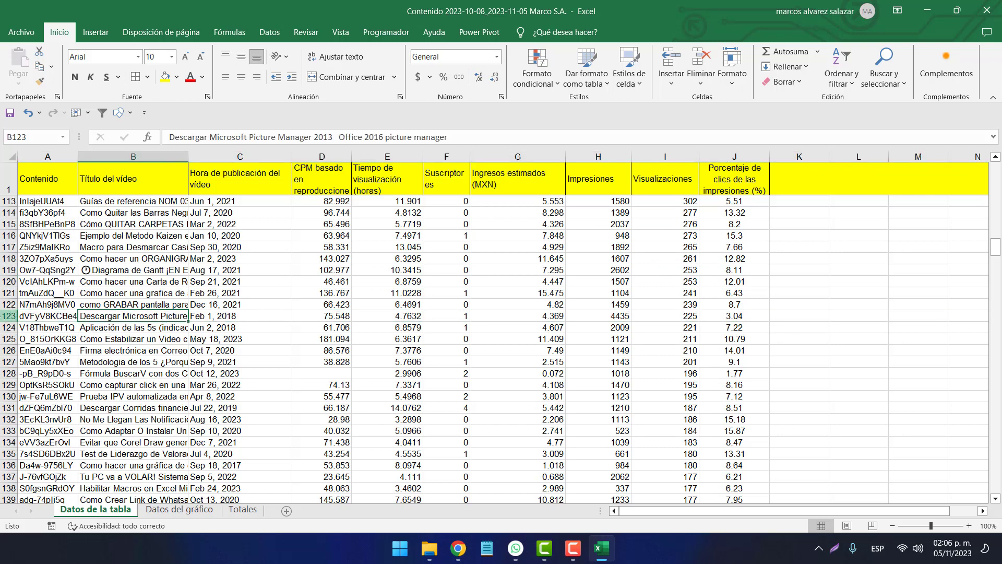
click(7, 316)
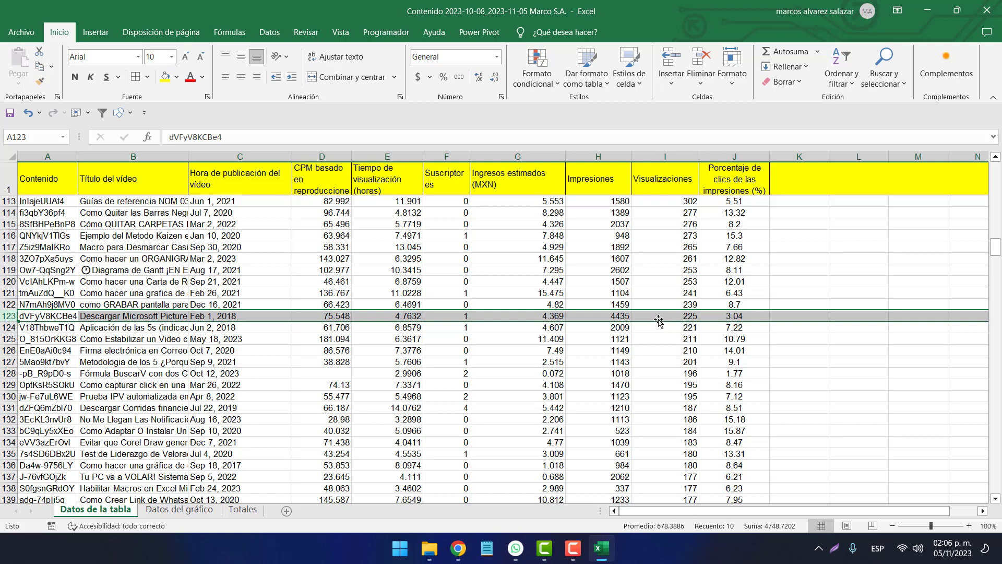
click(105, 316)
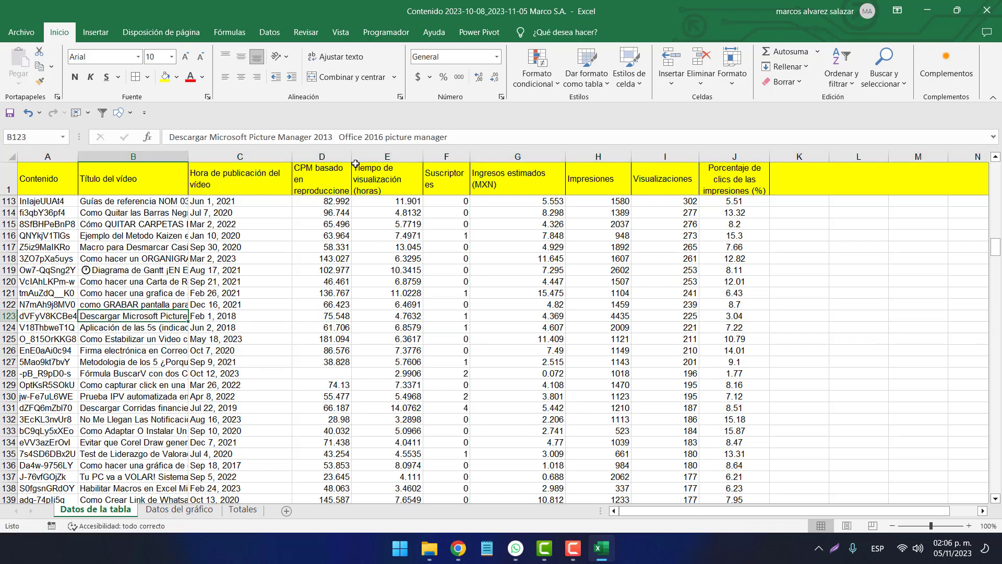
Step: Copy the full text of the video title in cell B123
double_click(390, 135)
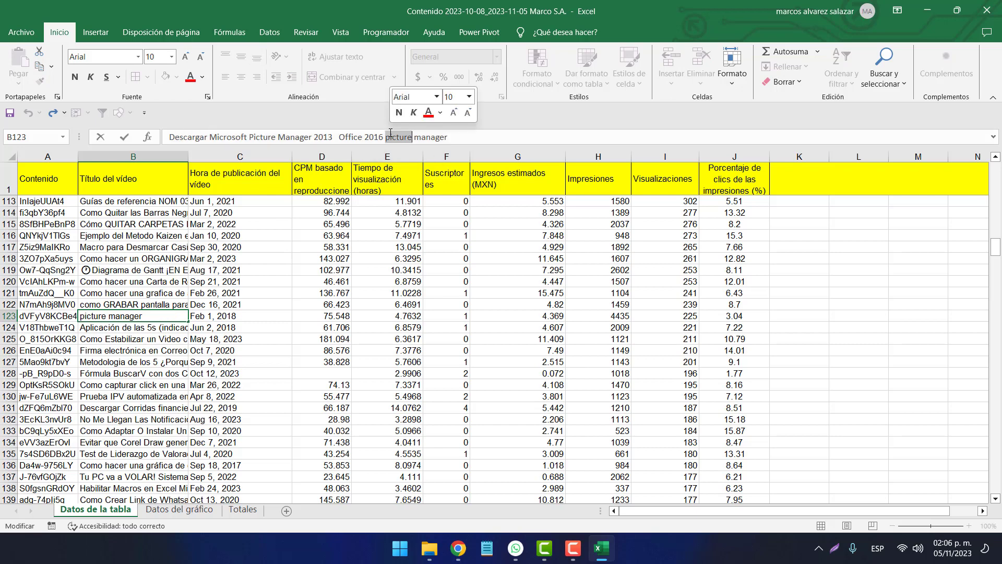
triple_click(391, 135)
key(ctrl+c)
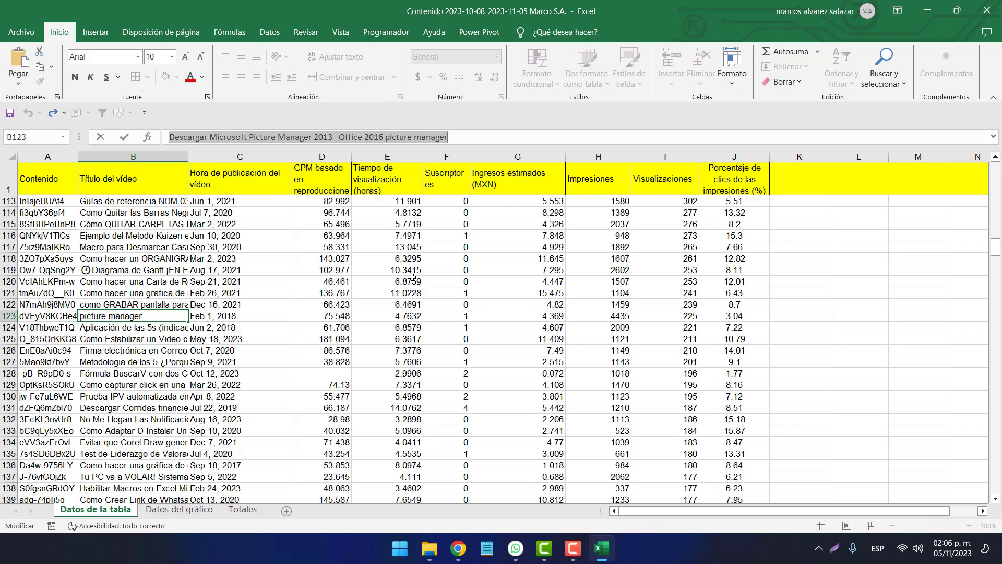
Step: Switch to YouTube Studio, search the channel content for the copied Microsoft Picture Manager title, and open that video's details
click(458, 548)
click(973, 88)
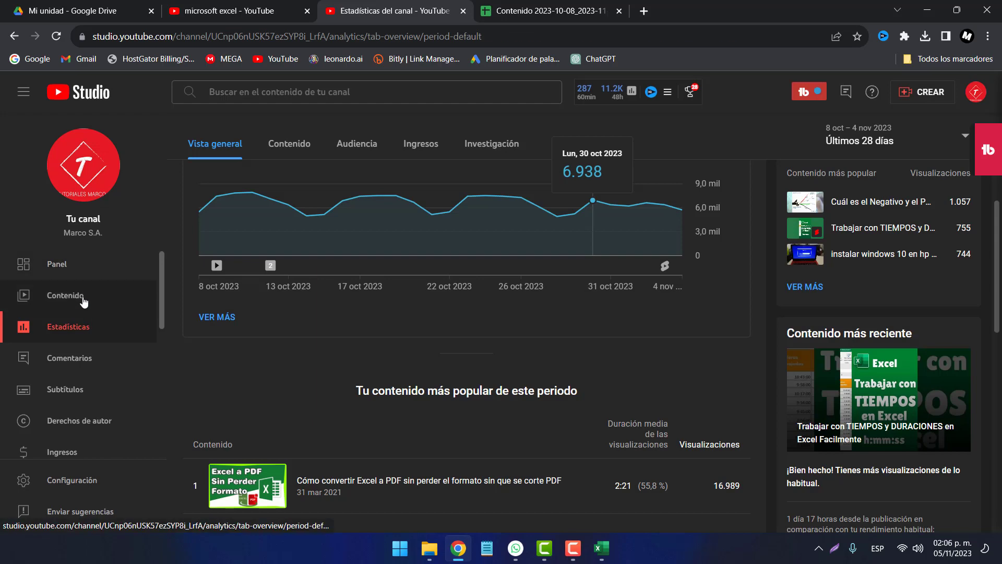
click(83, 301)
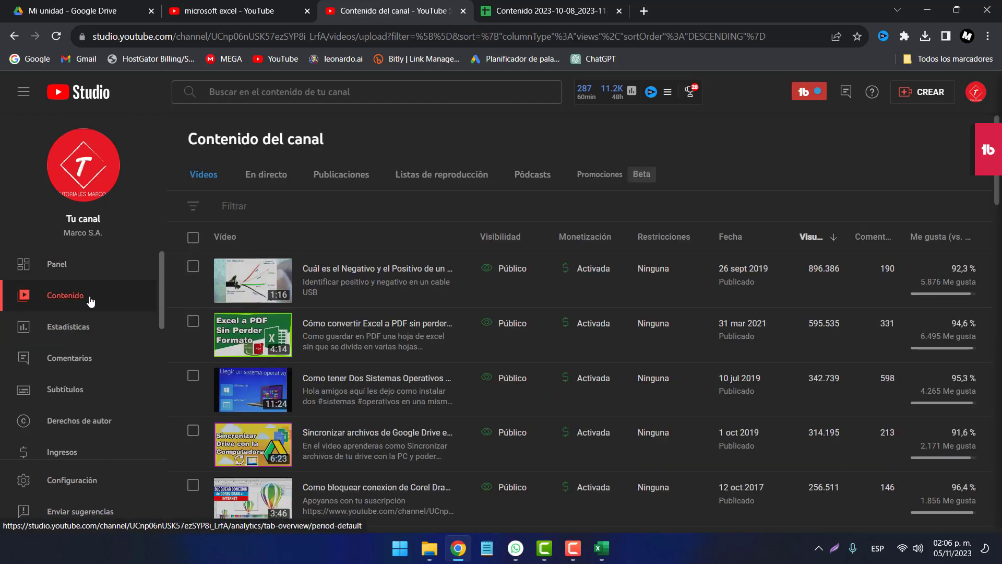
click(260, 98)
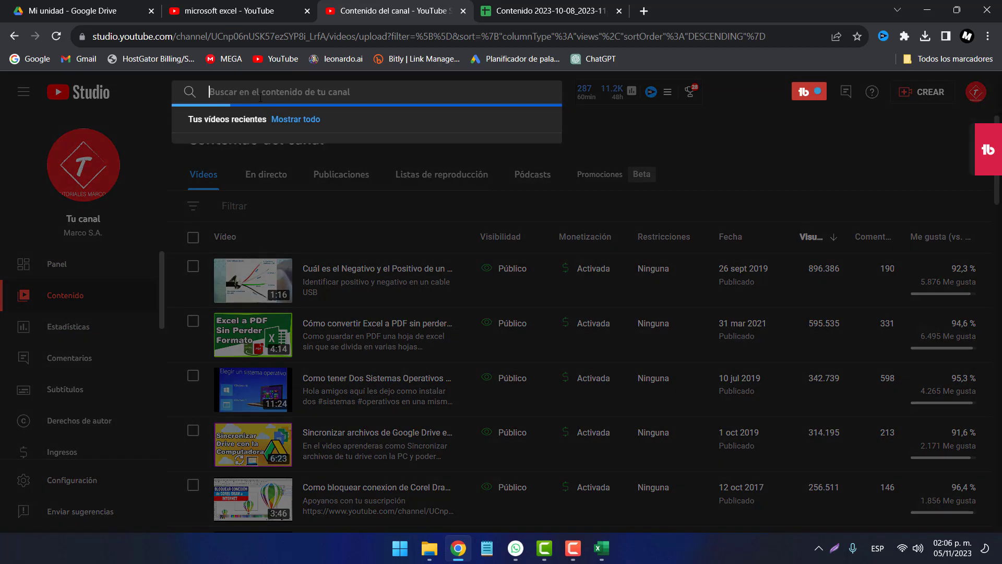
key(ctrl+v)
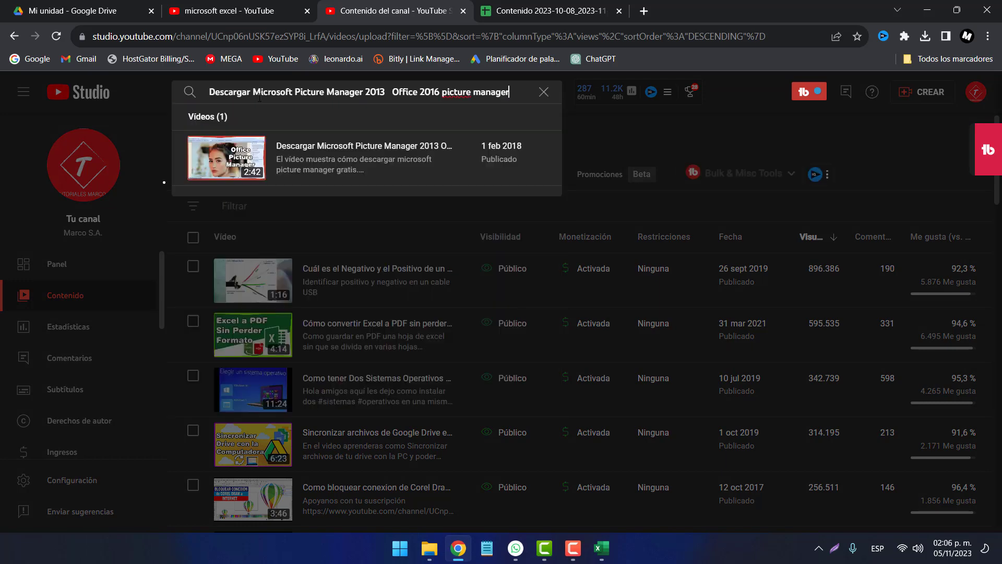
click(218, 166)
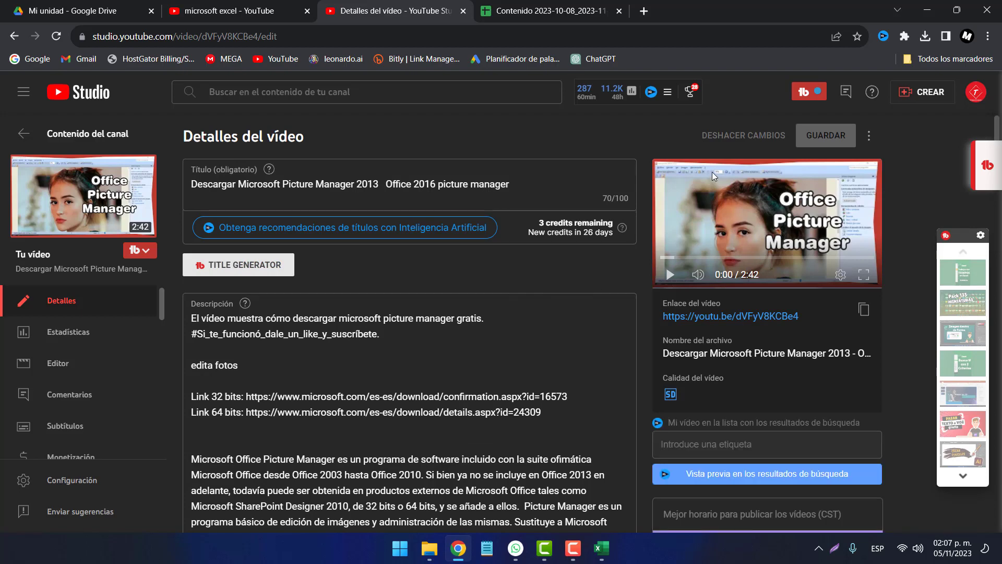
Step: Replace the last tag of the Picture Manager video with the channel's name and save the video details
scroll(473, 353, down, 10)
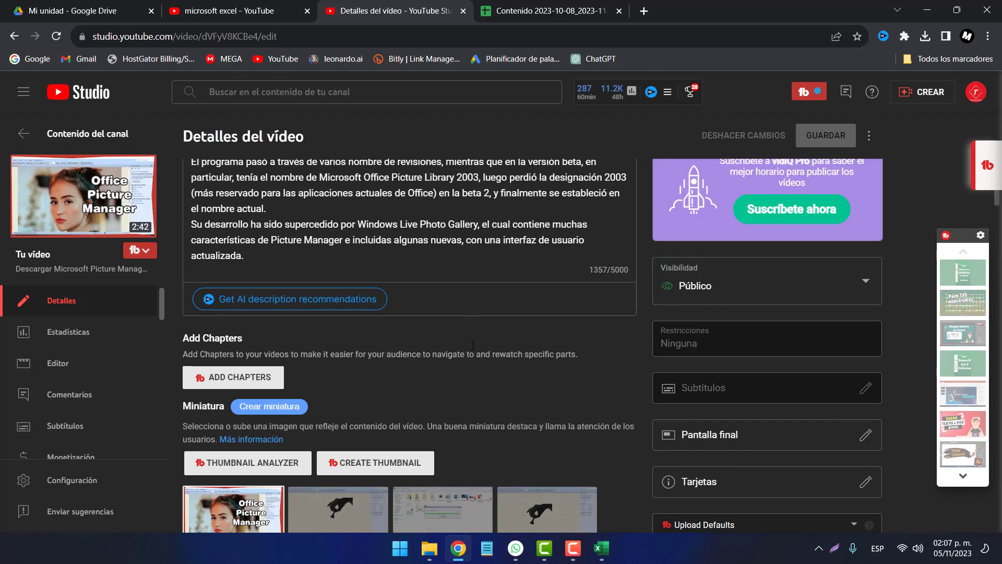
scroll(472, 353, down, 10)
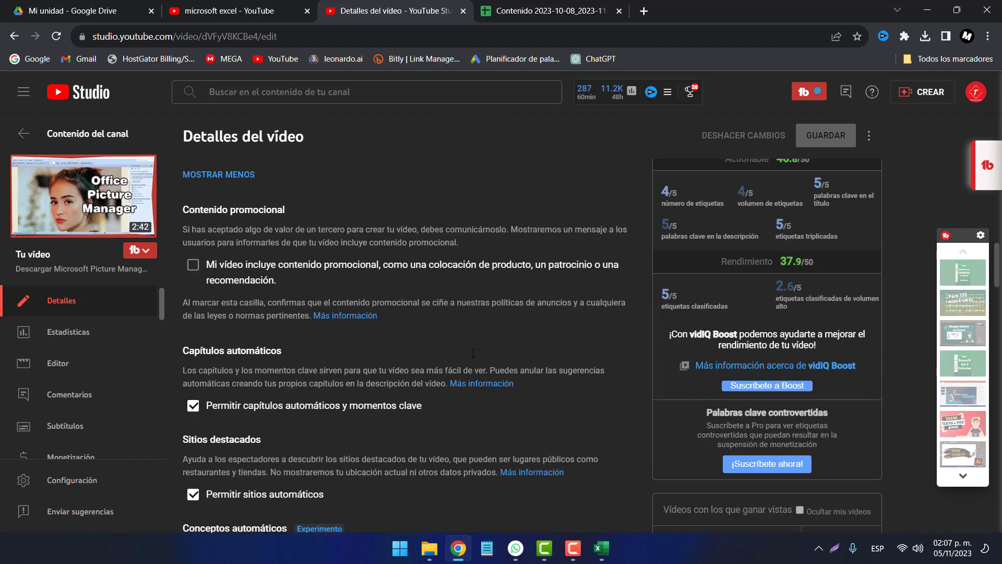
scroll(473, 353, down, 10)
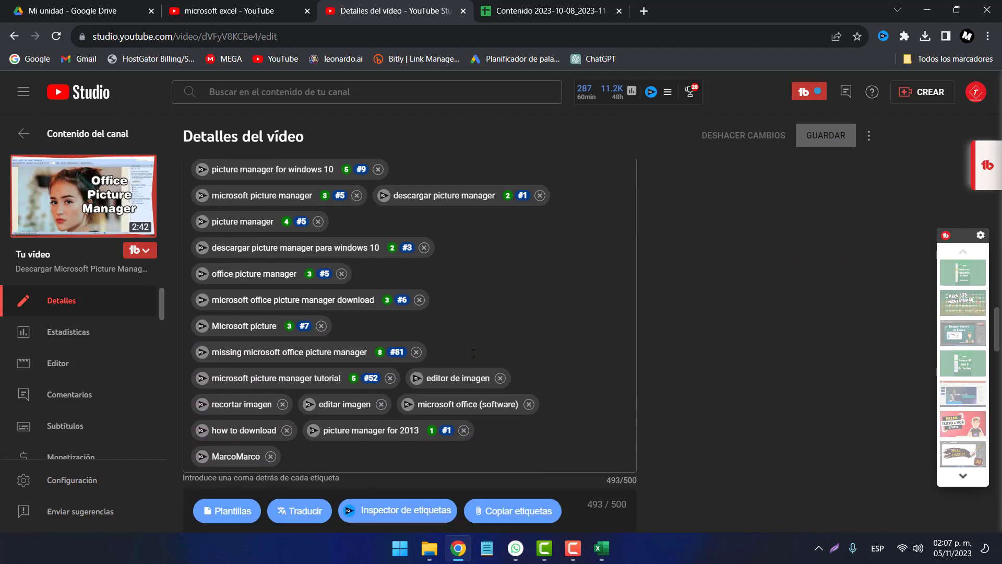
scroll(473, 352, up, 1)
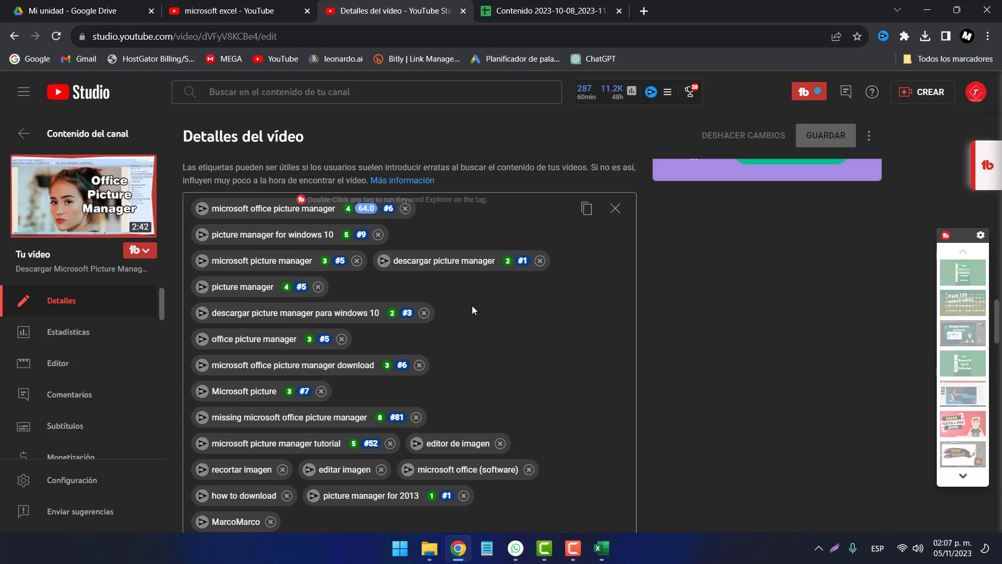
scroll(288, 472, down, 2)
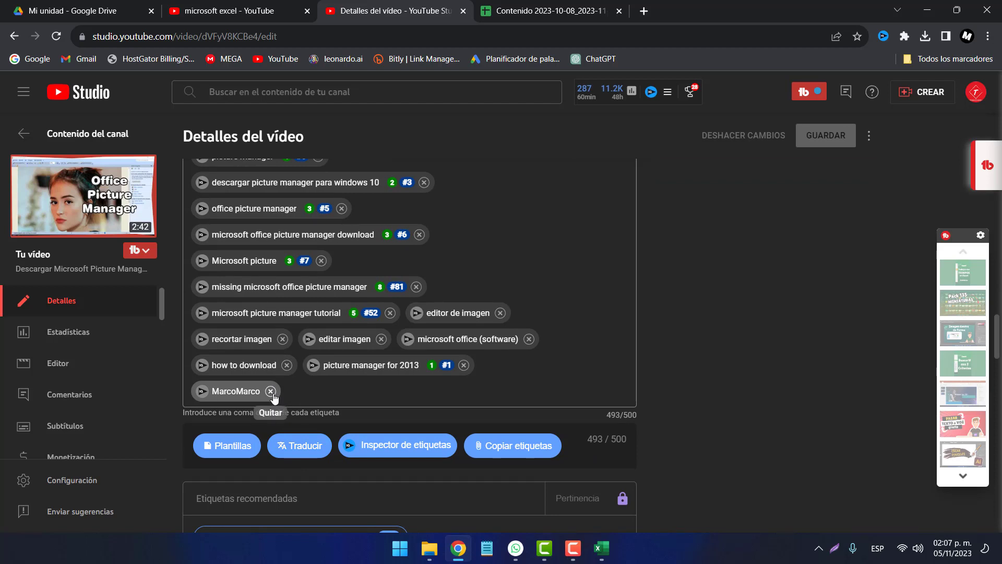
click(271, 391)
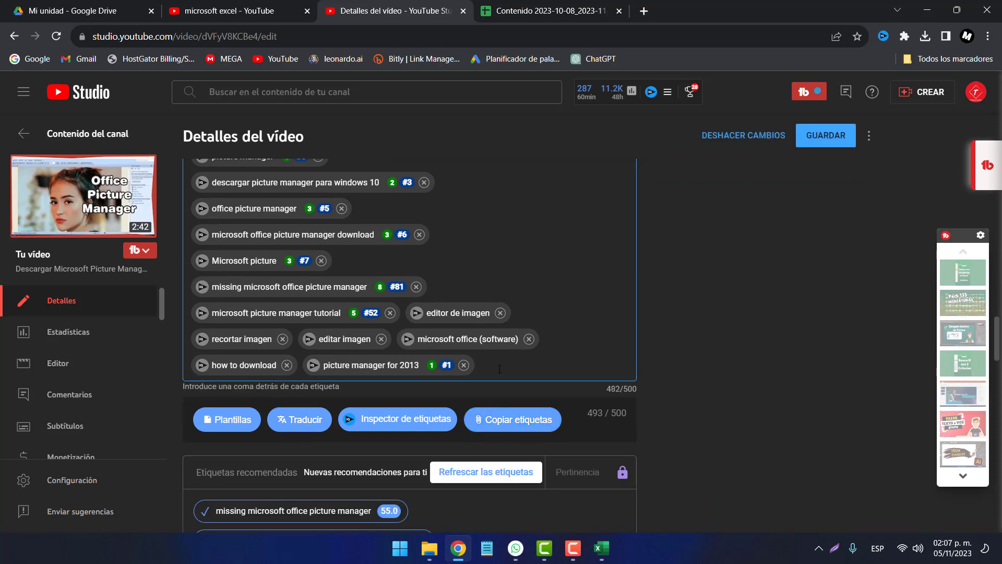
text(Marc)
key(BackSpace)
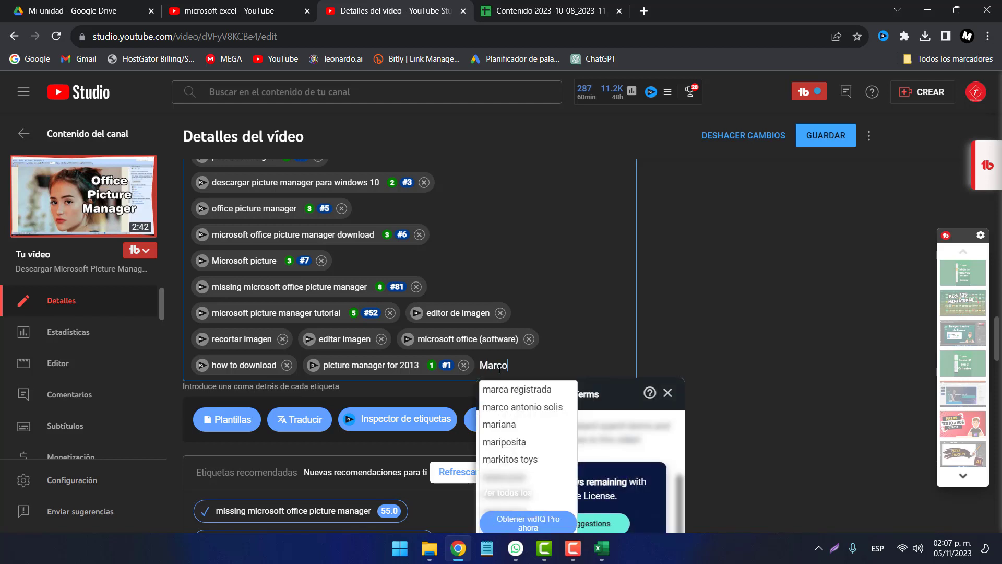
text(co S)
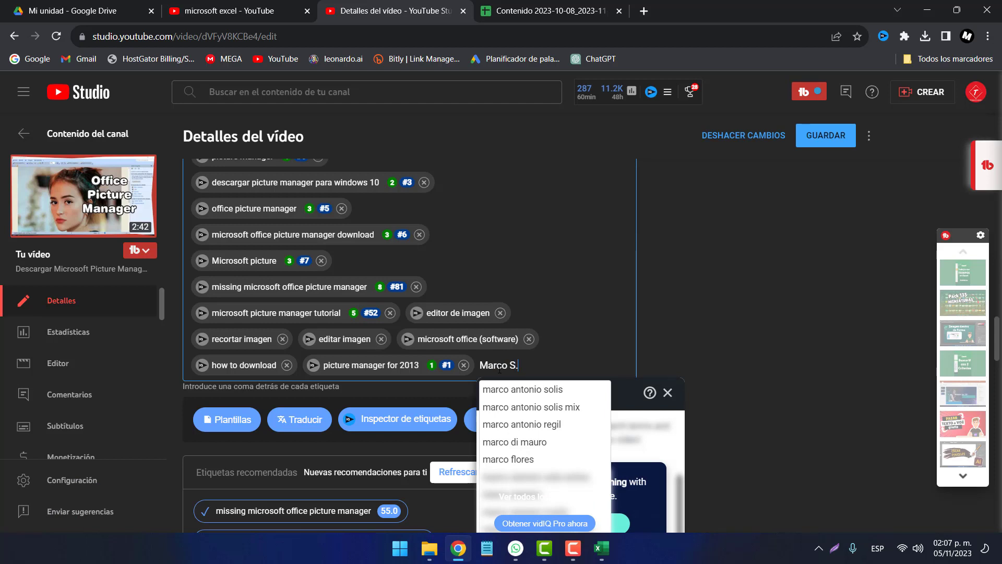
text(.A.)
key(Return)
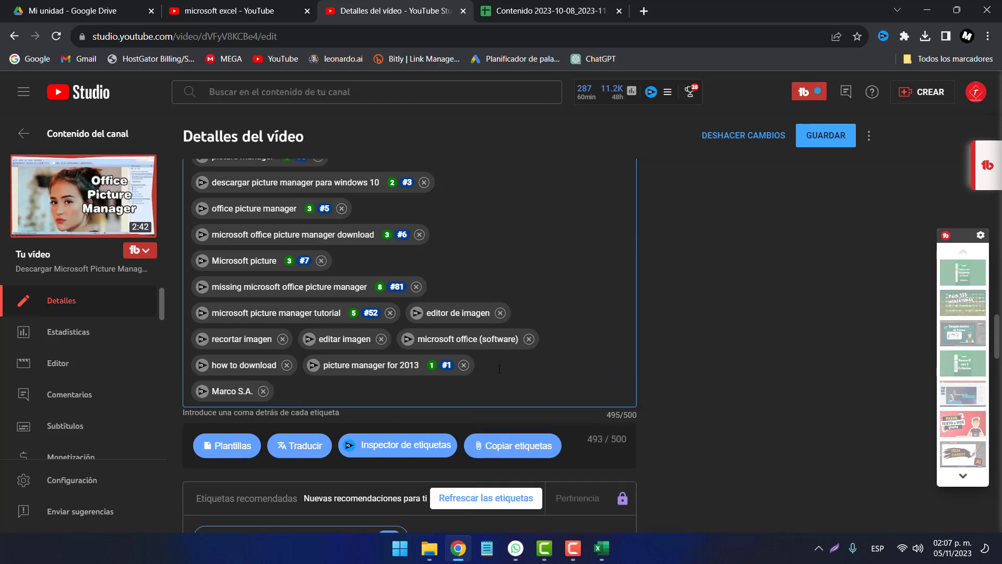
click(824, 136)
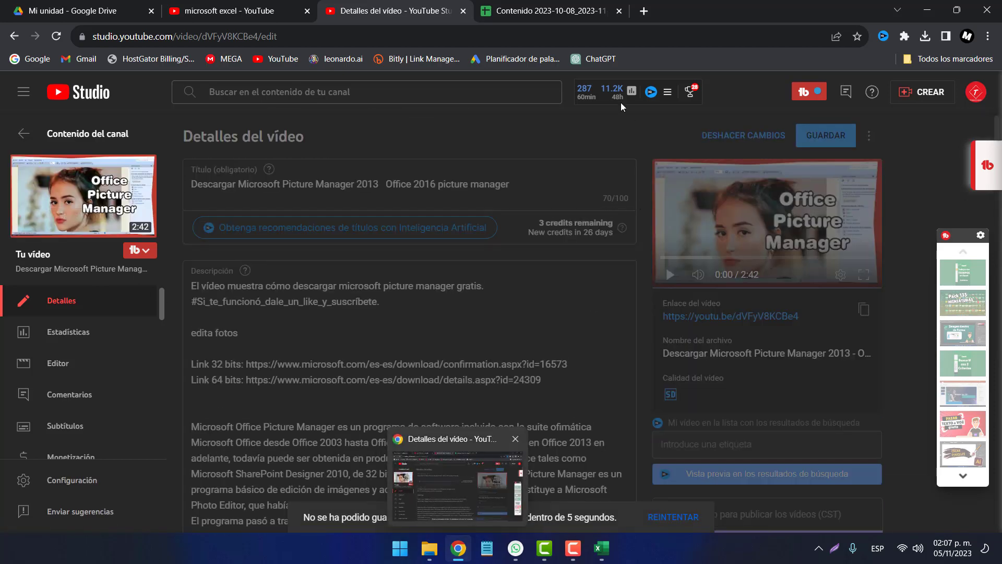
click(591, 15)
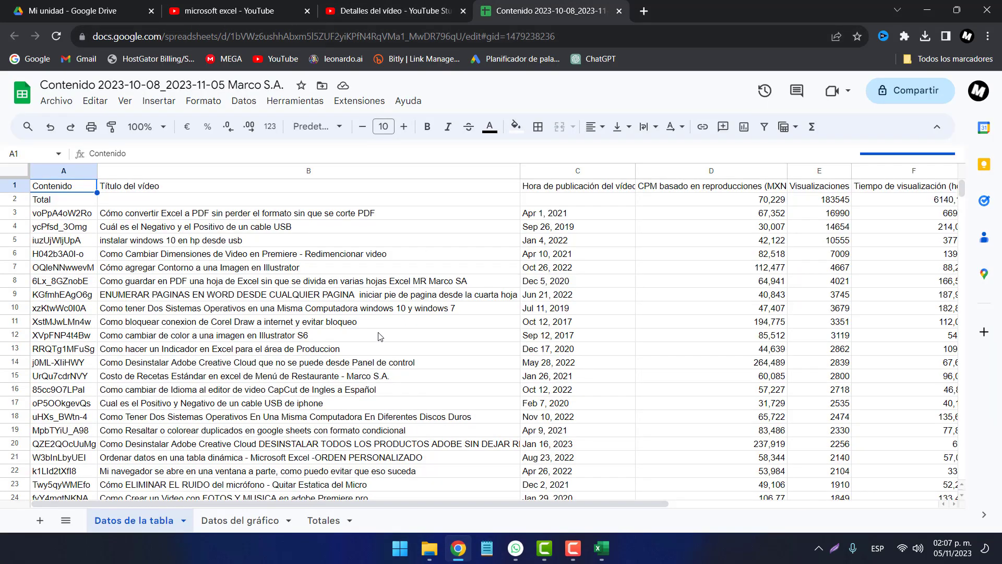
click(246, 13)
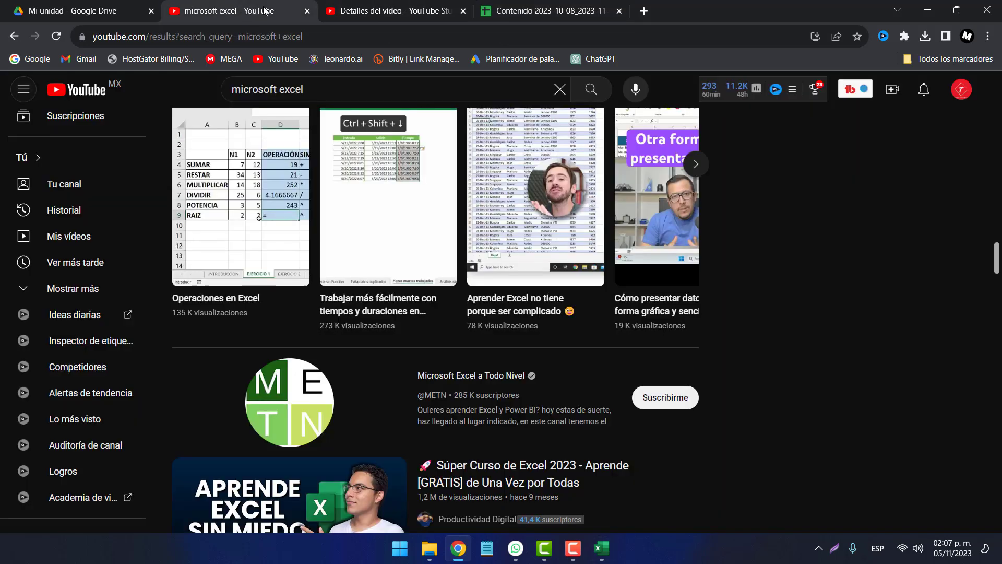
click(349, 10)
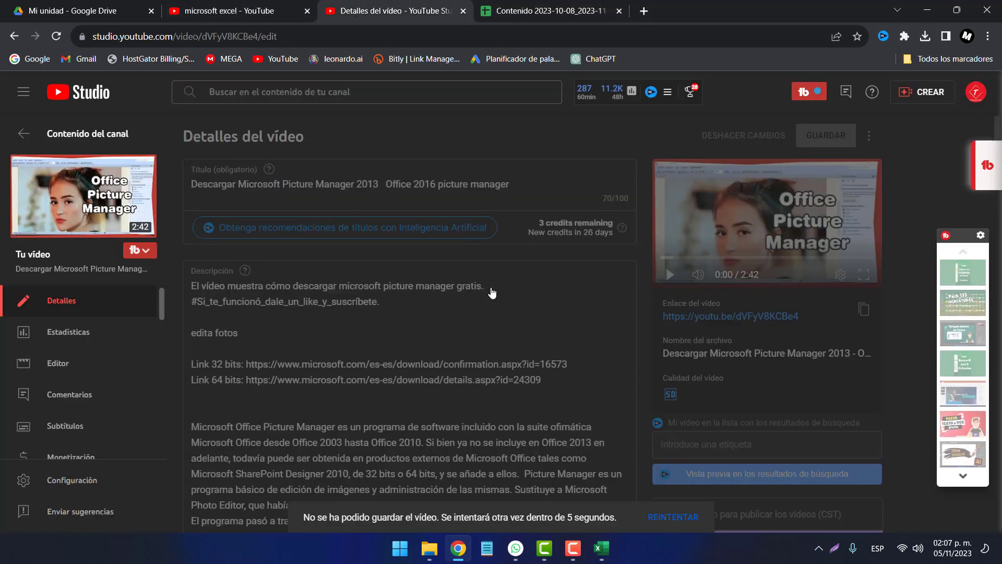
Step: Switch to the Excel analytics workbook and highlight the Picture Manager title in cell B123 with yellow fill
click(601, 549)
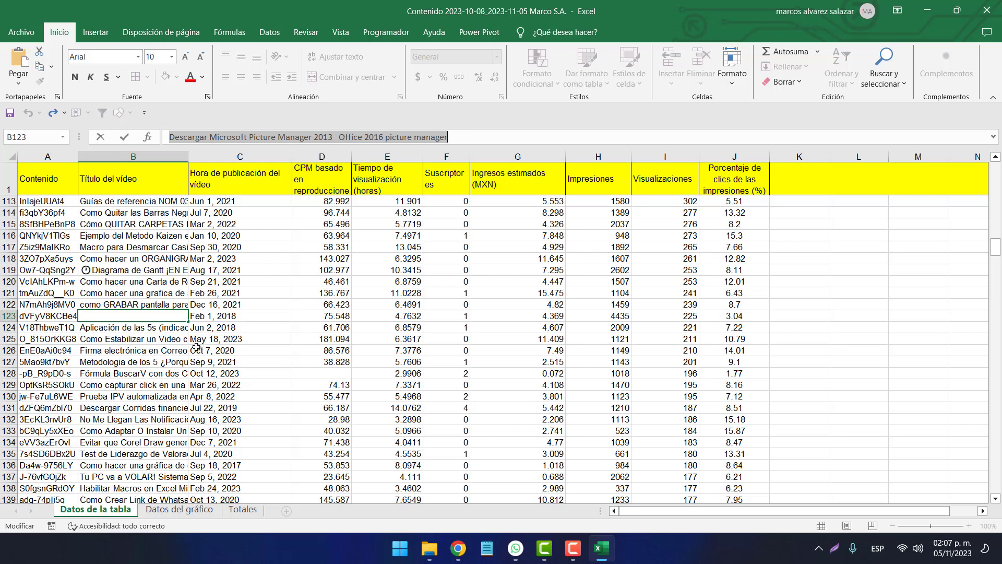
click(155, 317)
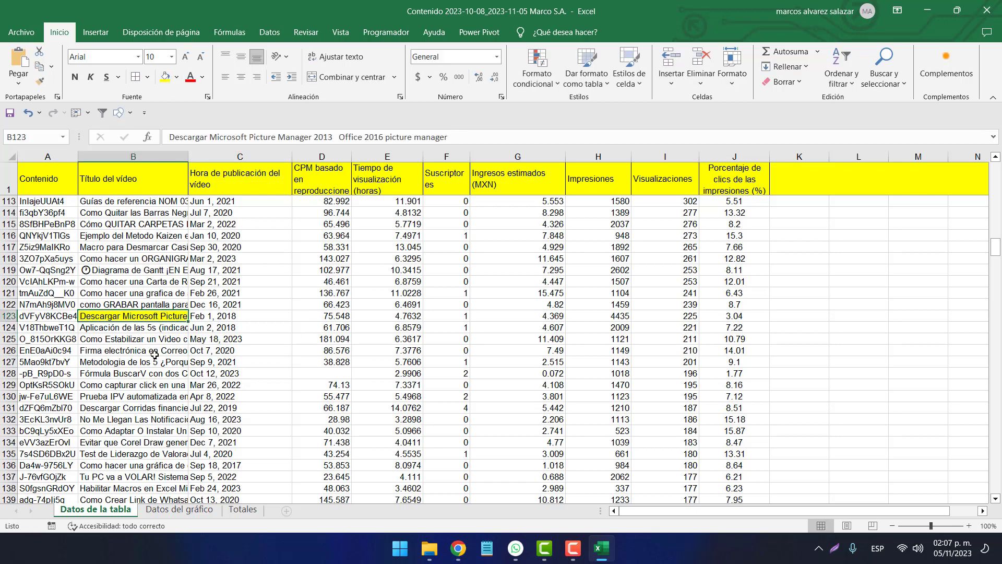
Step: Continue down the click-percentage column to row 147 and highlight the interactive sales map title in cell B147 with yellow fill
click(756, 361)
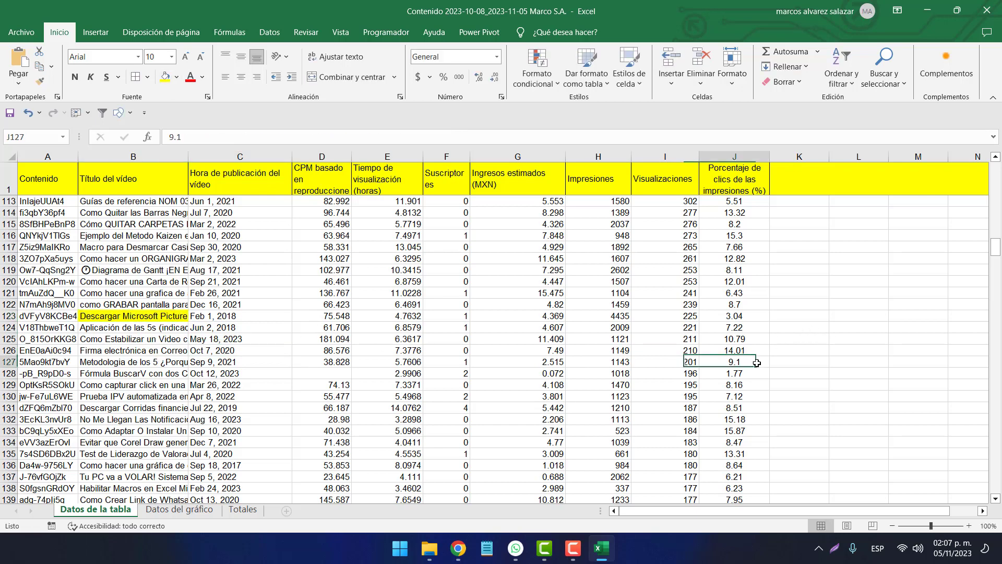
scroll(729, 402, down, 2)
scroll(745, 400, down, 4)
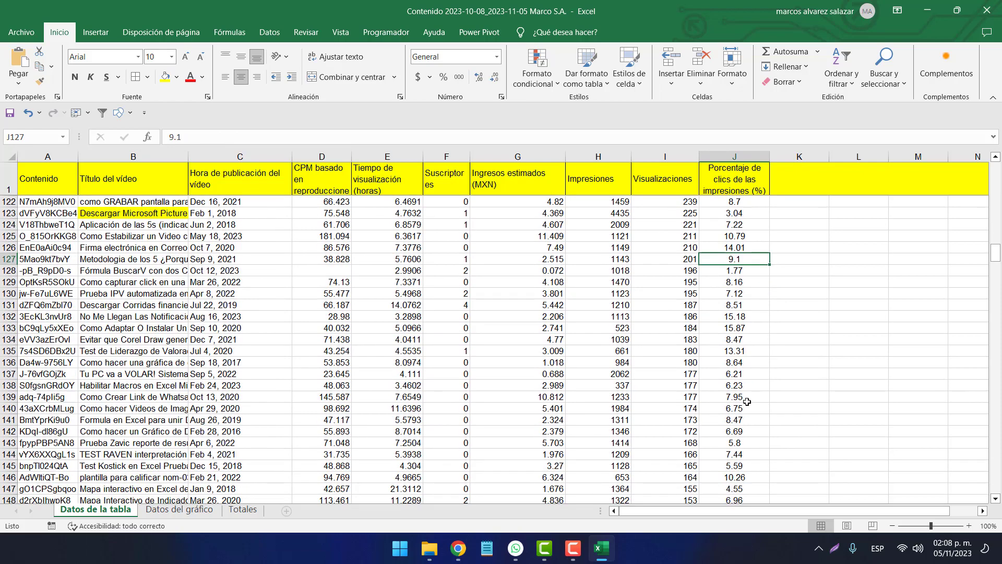
scroll(747, 392, down, 1)
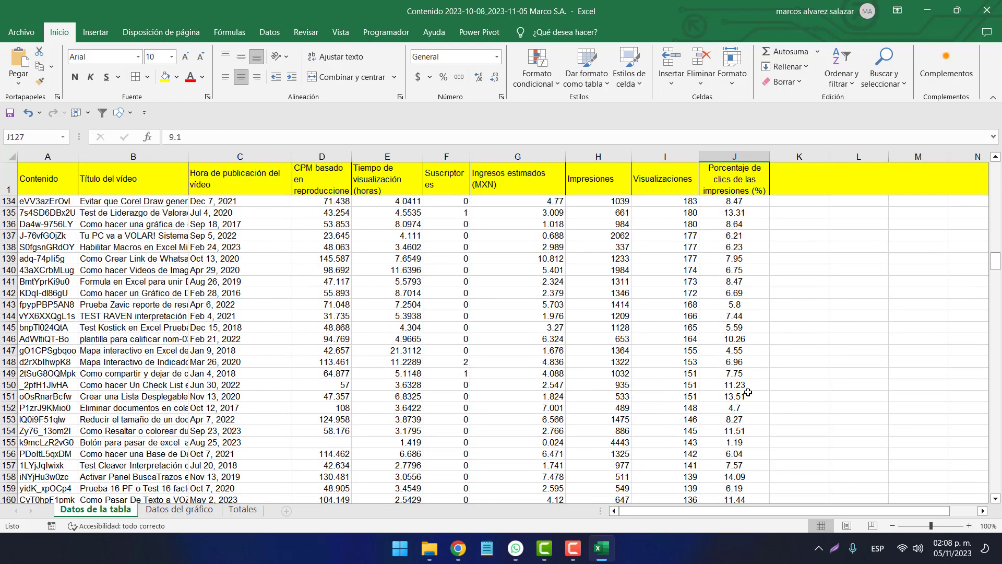
click(747, 349)
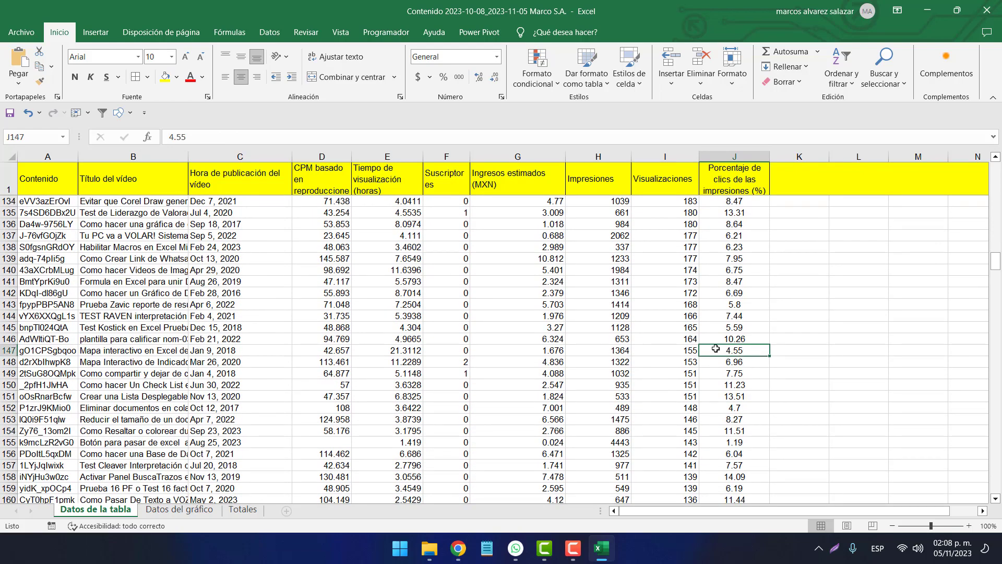
click(8, 348)
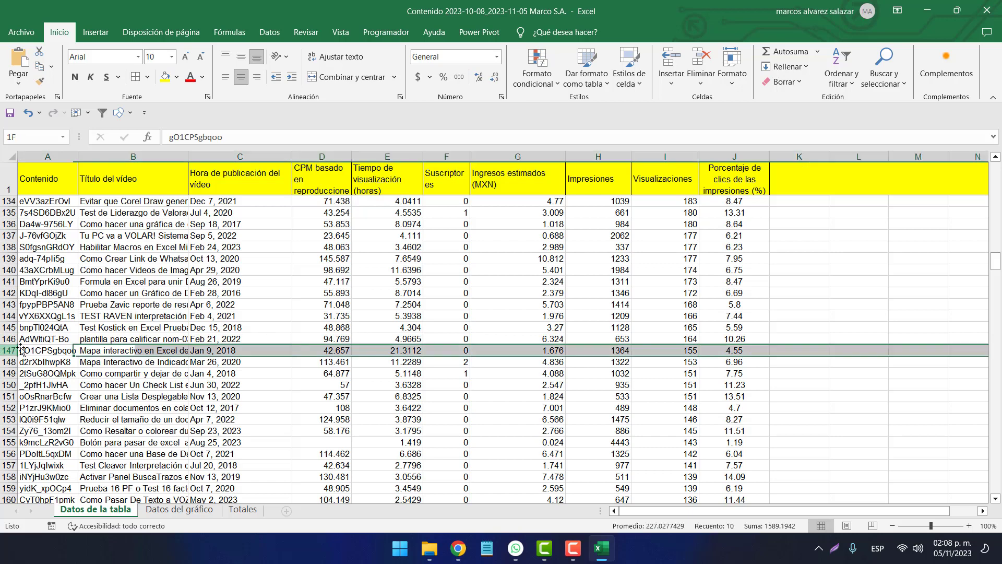
click(137, 347)
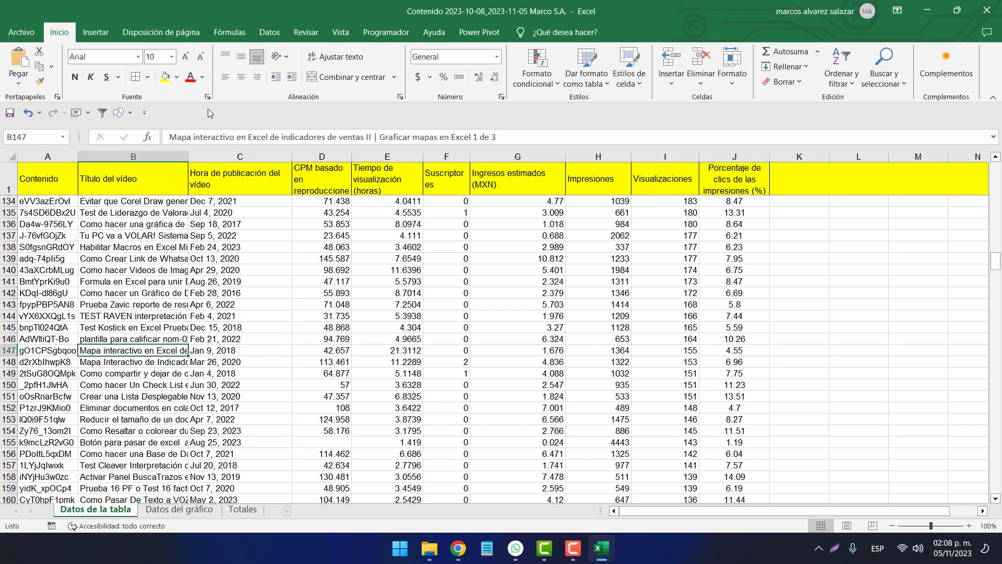
click(165, 77)
Step: Find the low click percentage in row 165, highlight the "Método de Evaluación del Trabajo" title in B165 yellow, and inspect the whole row
scroll(738, 421, down, 1)
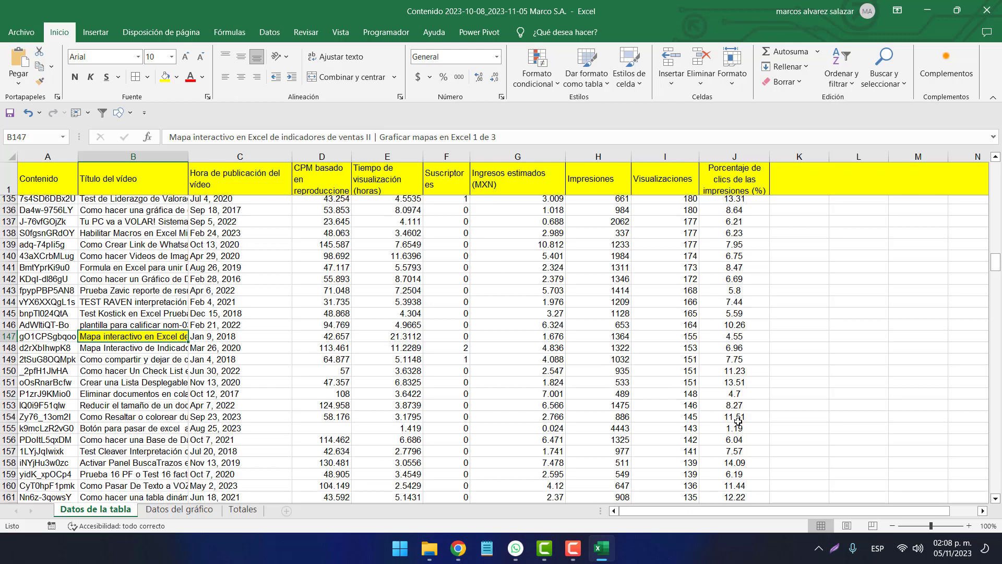
scroll(738, 422, down, 4)
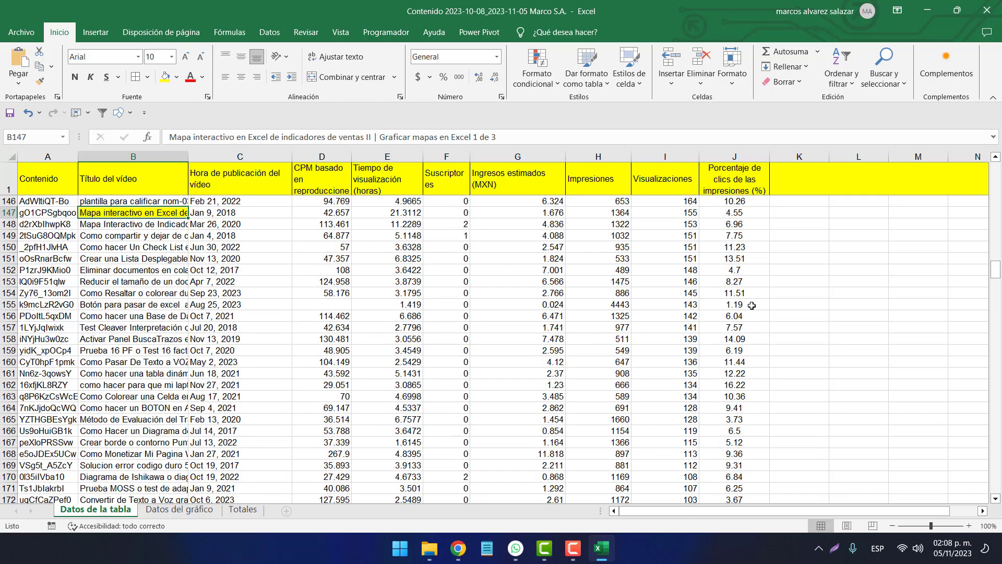
click(730, 421)
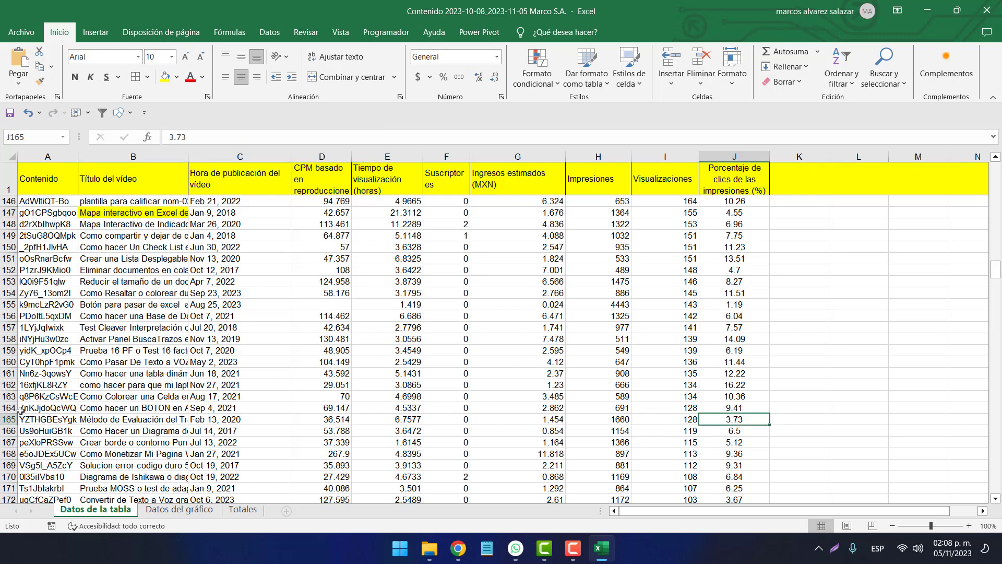
click(9, 419)
click(124, 418)
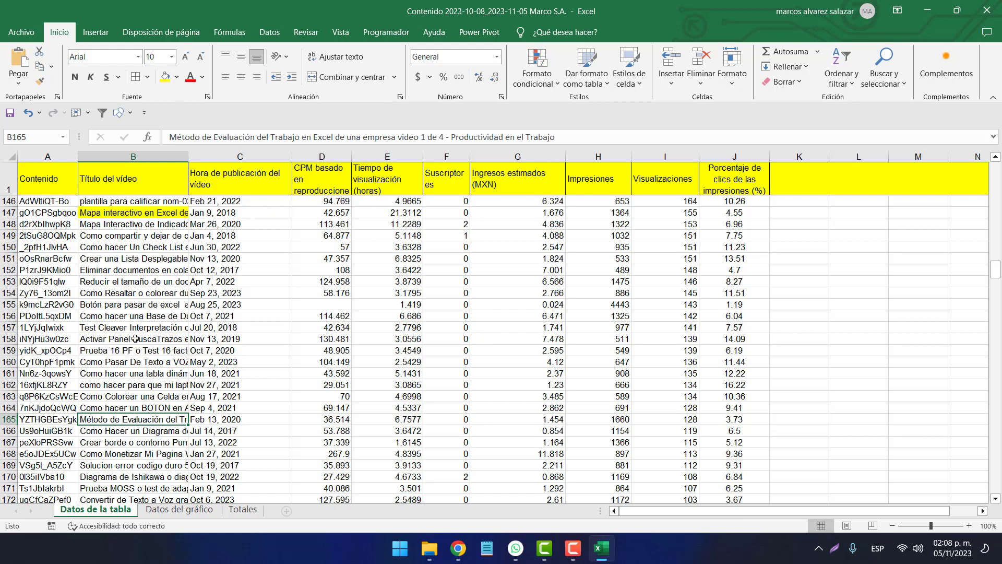
click(165, 77)
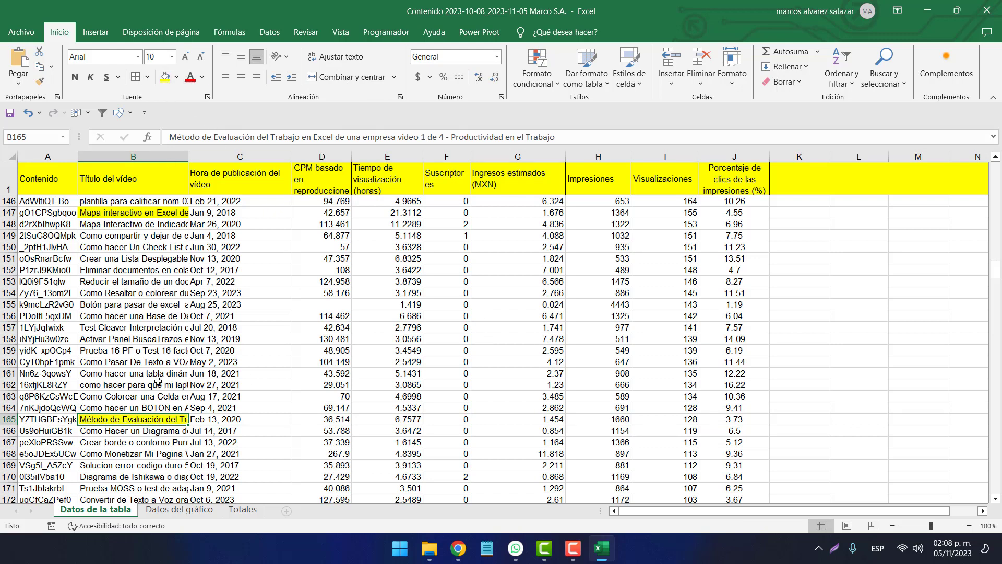
click(16, 419)
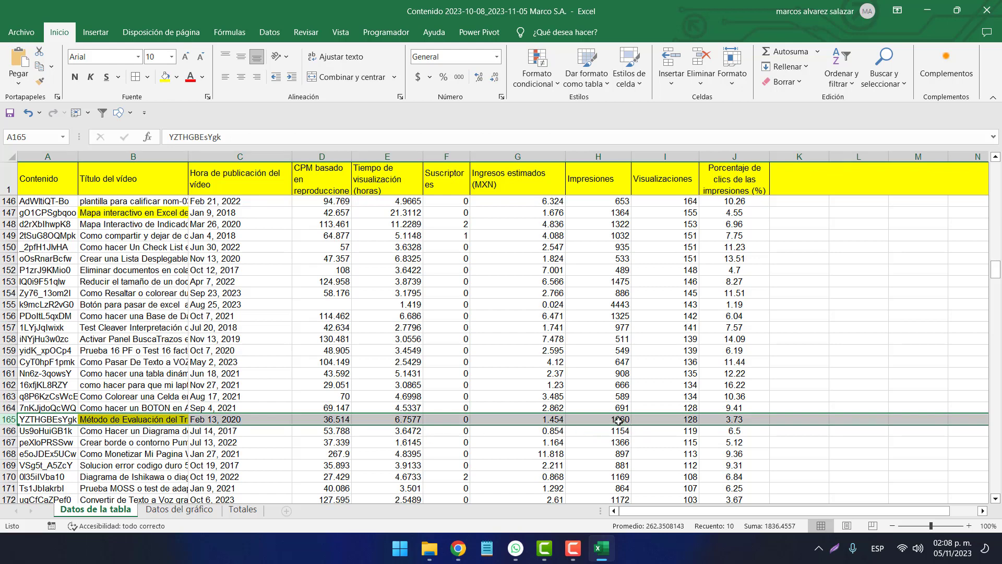
Step: Compare the low click percentages in rows 172 and 173, and highlight the Google Drive upload title in cell B173 yellow
scroll(619, 420, down, 2)
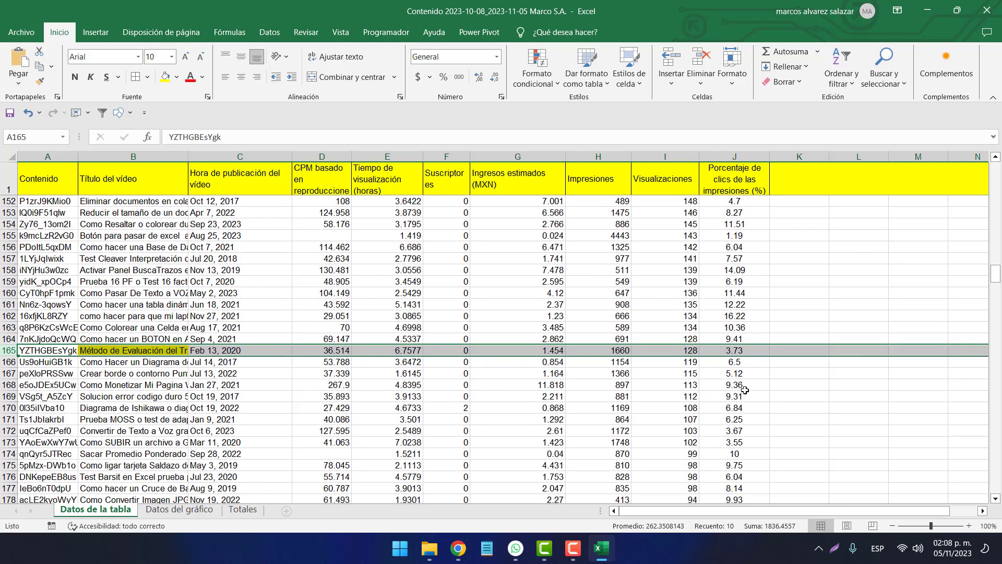
scroll(774, 392, down, 1)
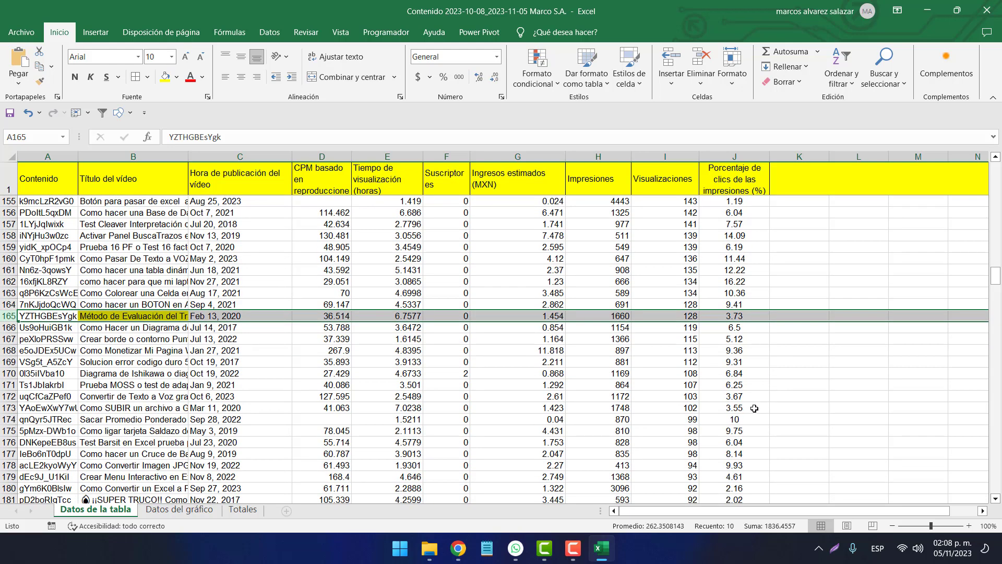
click(741, 405)
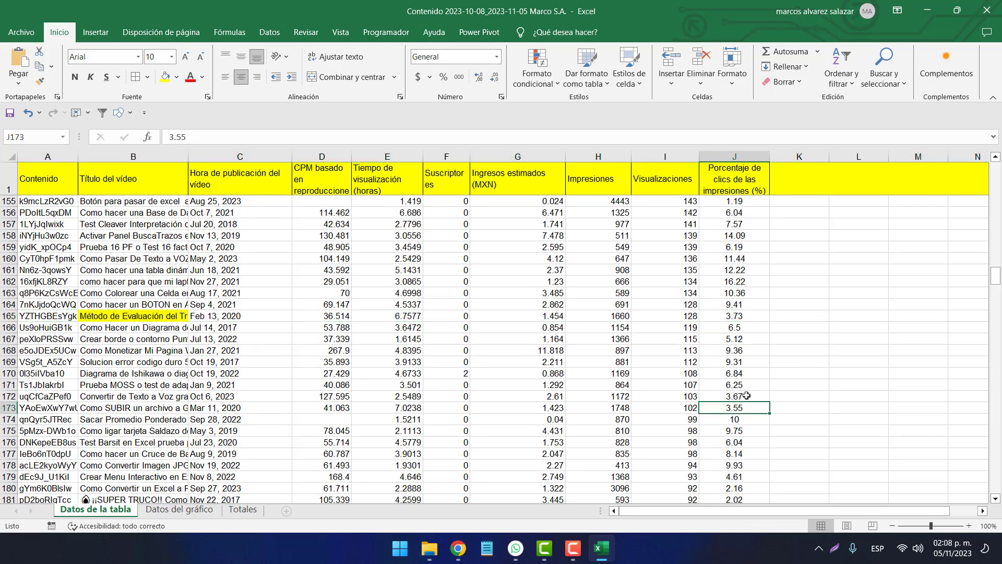
click(747, 396)
click(733, 407)
click(2, 407)
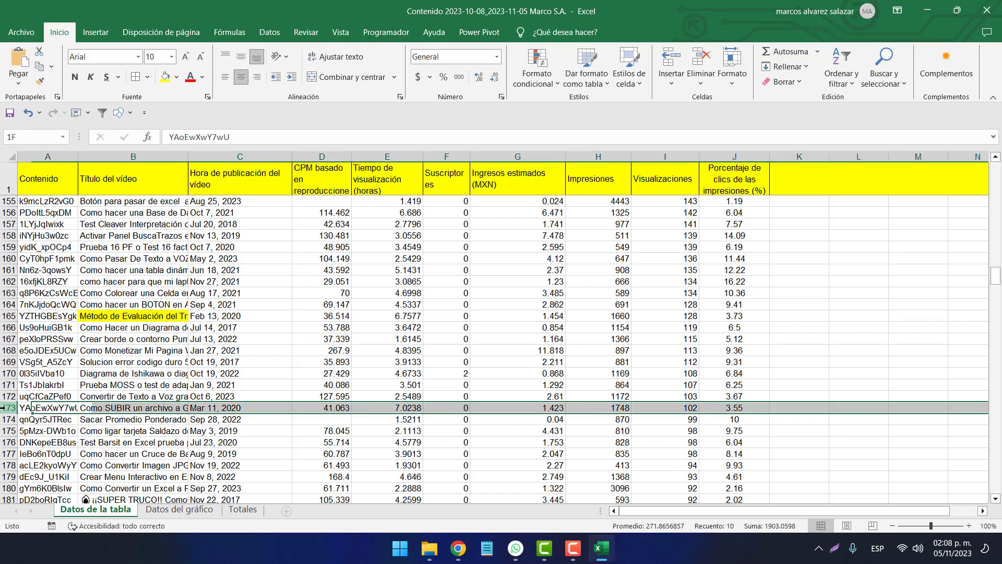
click(175, 409)
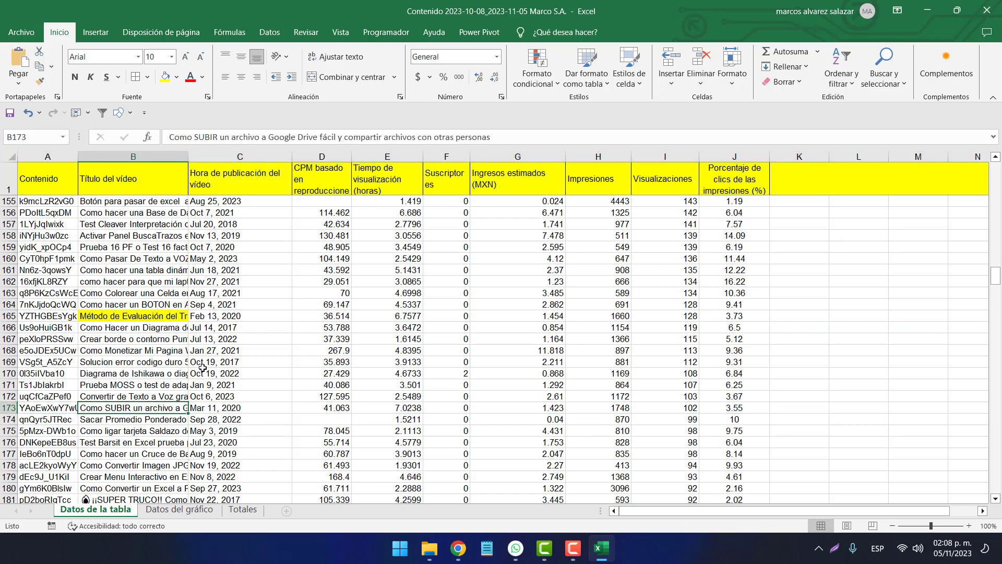
click(165, 77)
Step: Look further down the list for low-percentage videos, highlight the "Como crear una lista Desplegable en Excel" title in B268 yellow, and select its row
scroll(594, 449, down, 14)
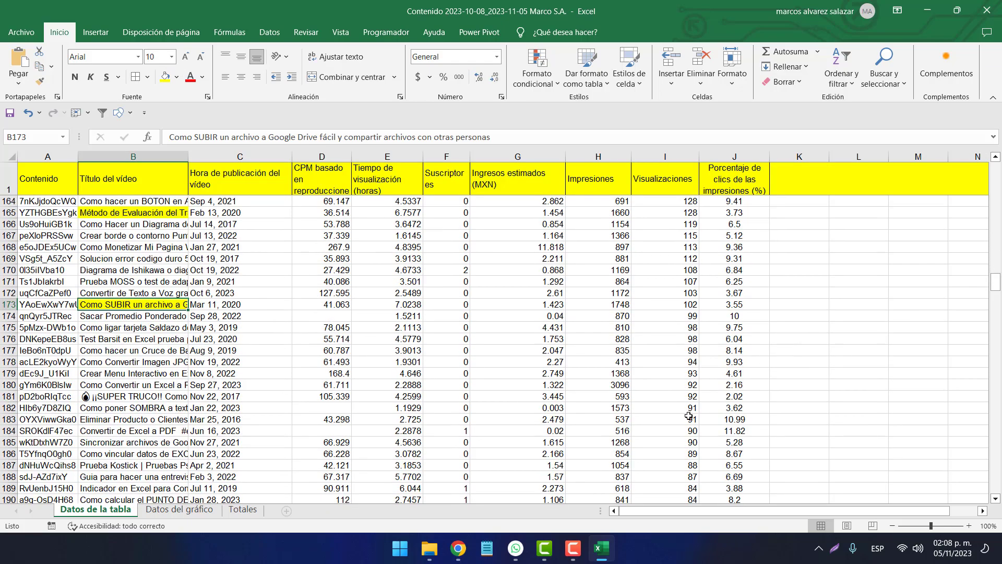
scroll(685, 411, down, 19)
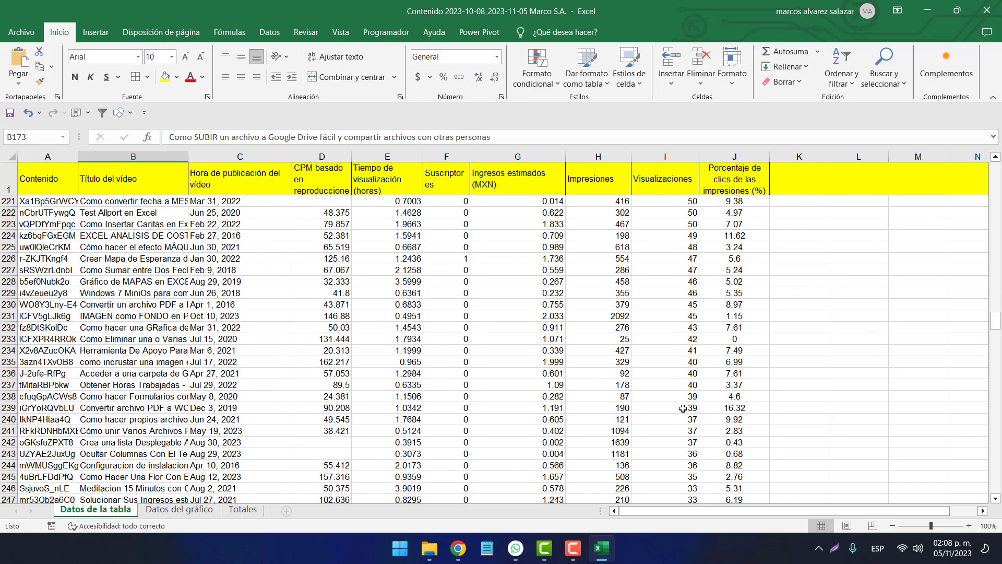
scroll(683, 408, down, 7)
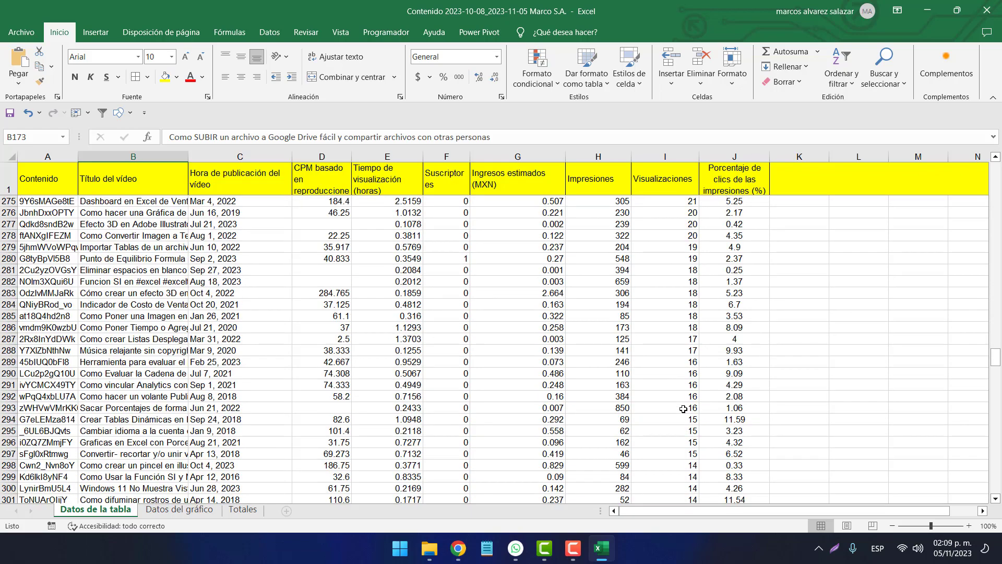
scroll(684, 408, up, 4)
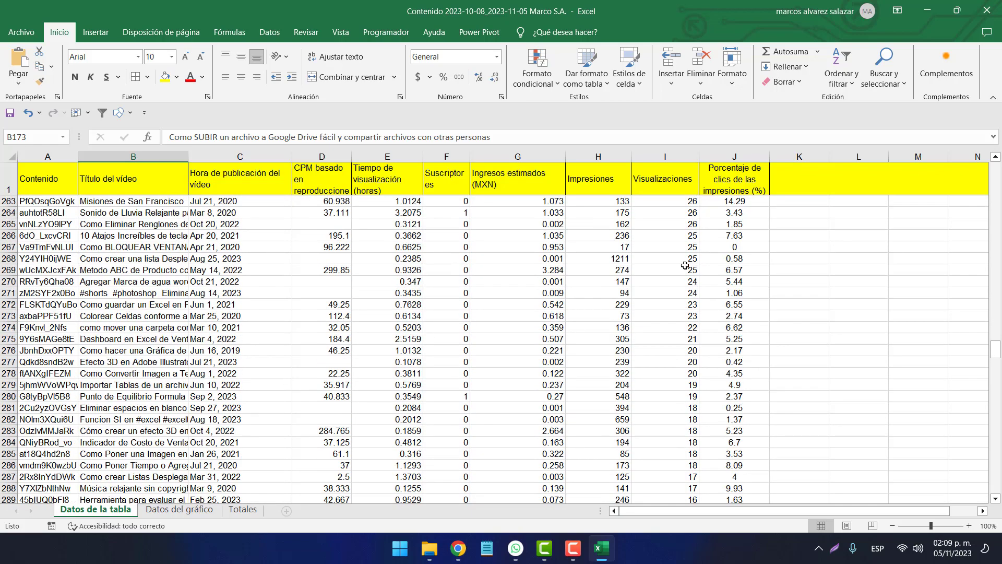
click(691, 249)
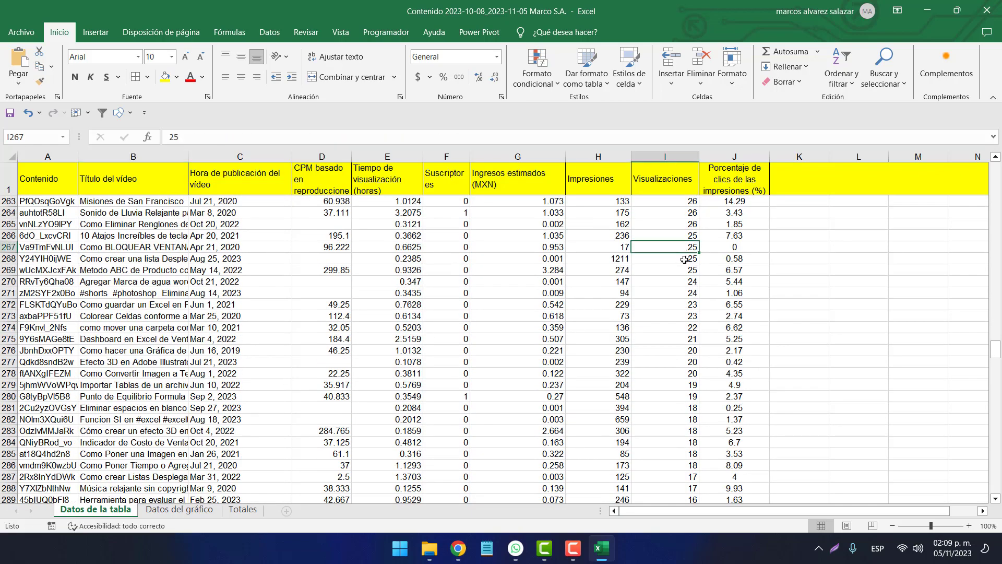
click(9, 259)
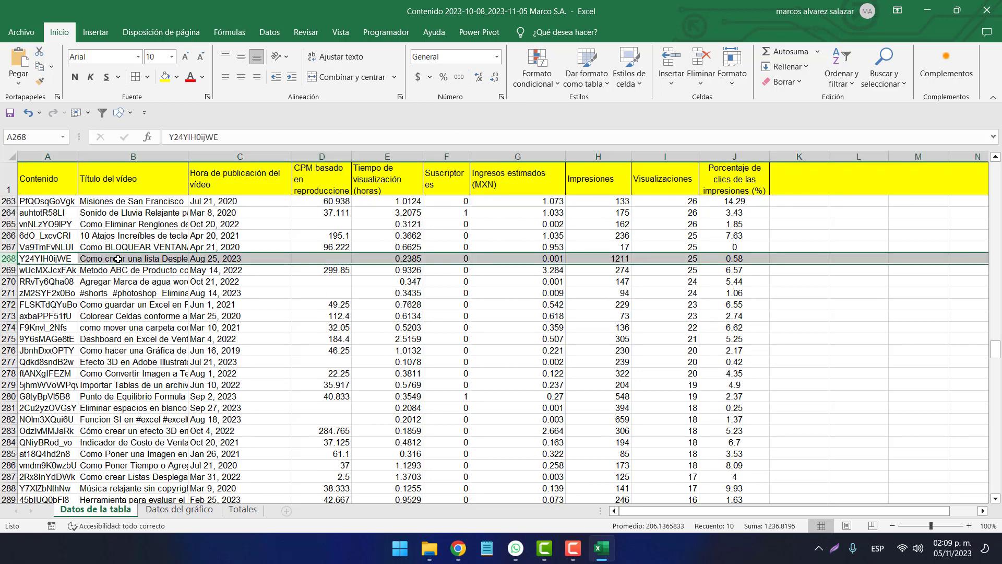
click(120, 258)
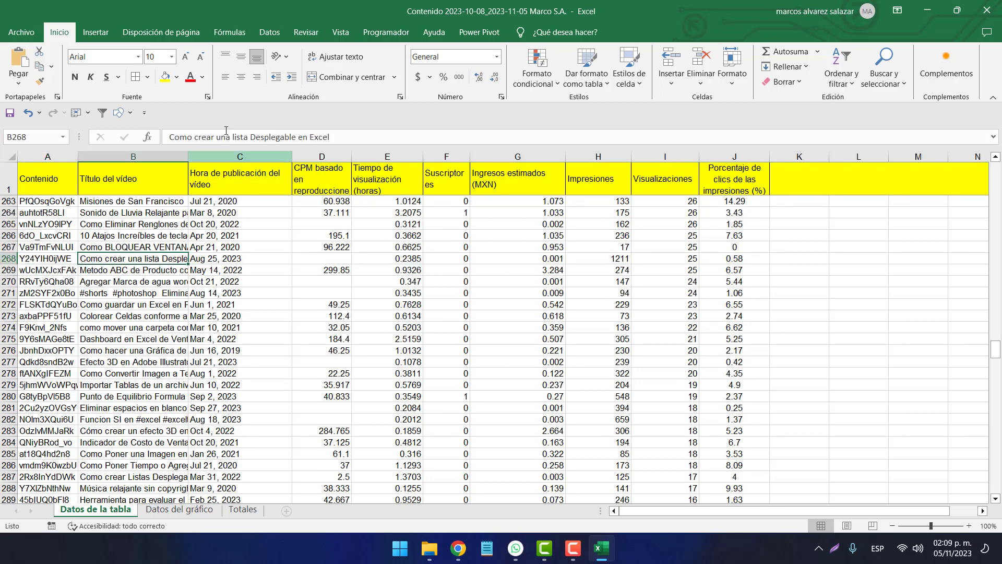
click(165, 76)
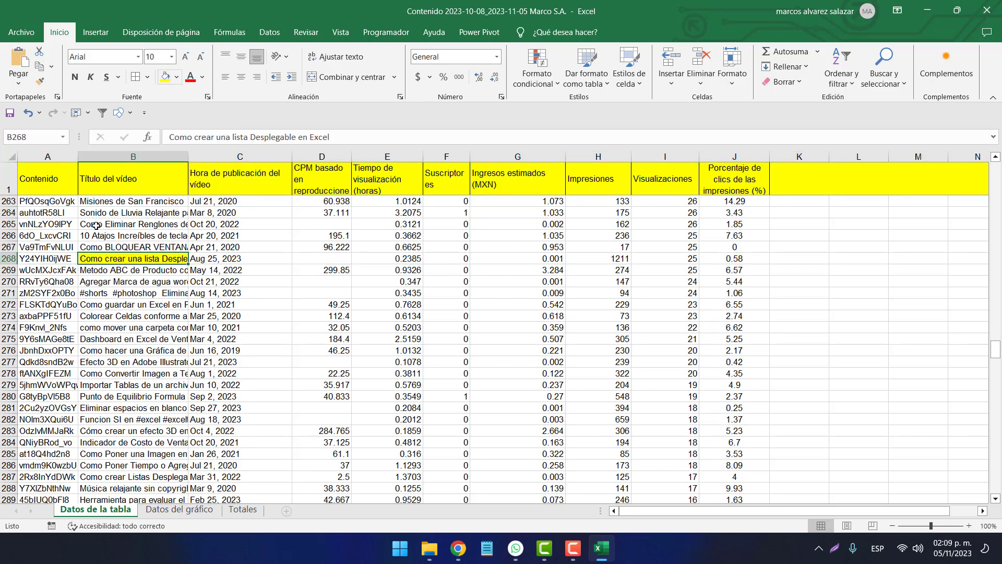
click(7, 258)
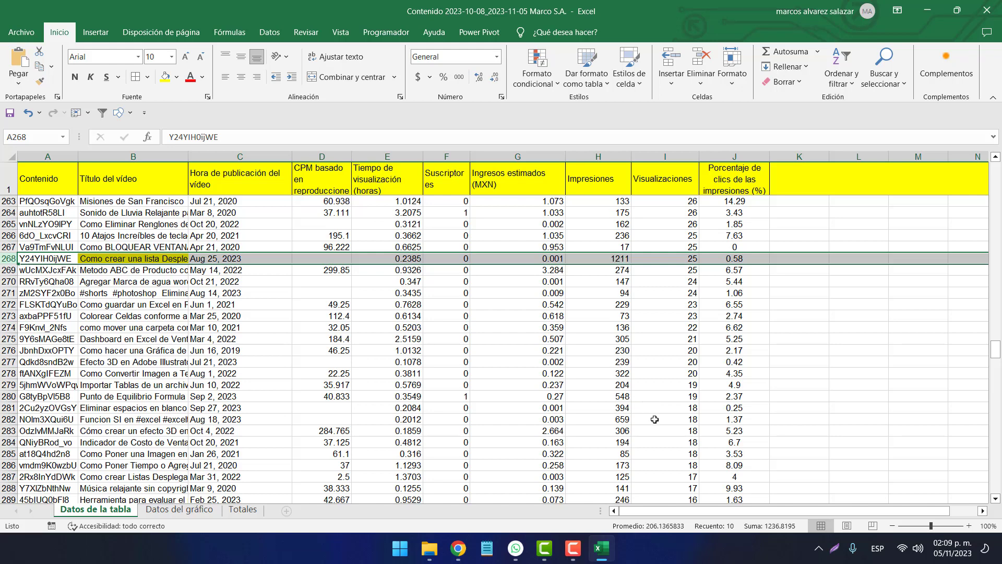
Step: Highlight the Illustrator brush title in cell B298 with yellow fill, and switch back to YouTube Studio
scroll(656, 419, down, 7)
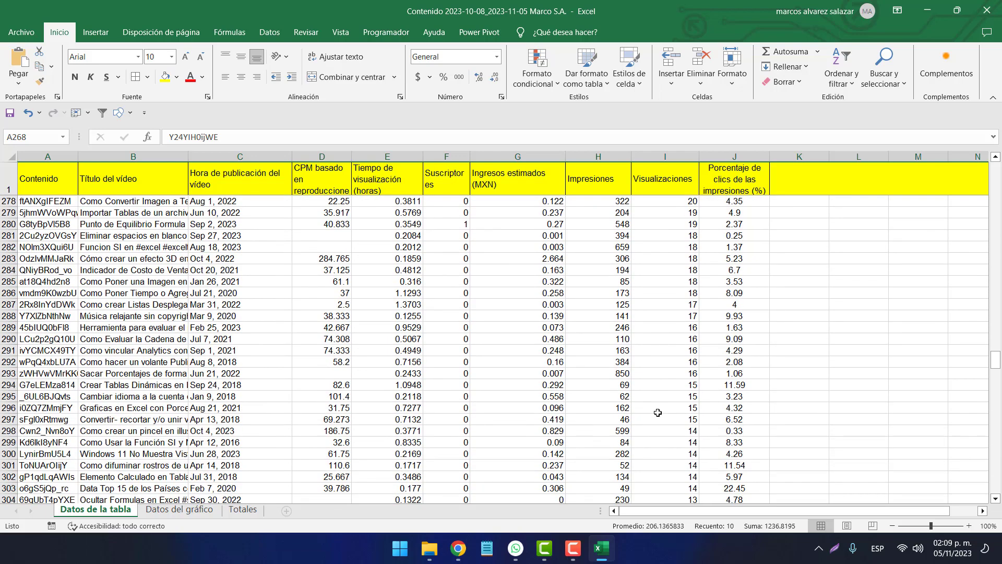
scroll(657, 413, down, 2)
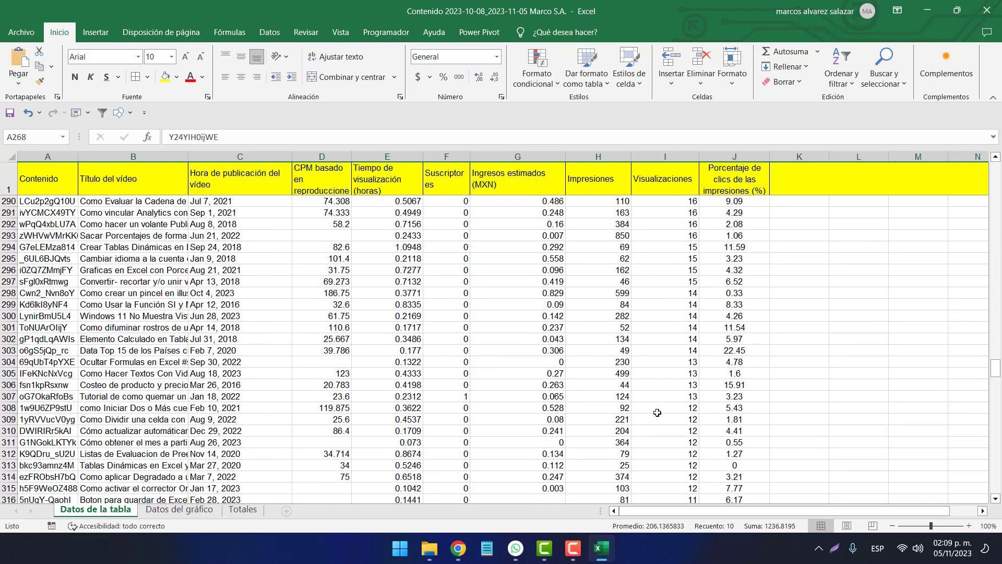
click(133, 293)
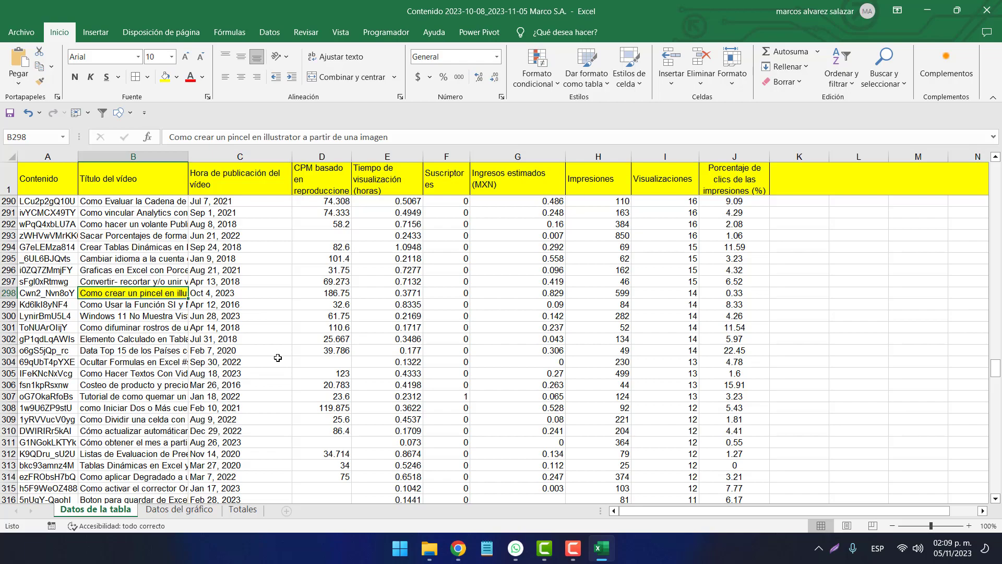
click(458, 548)
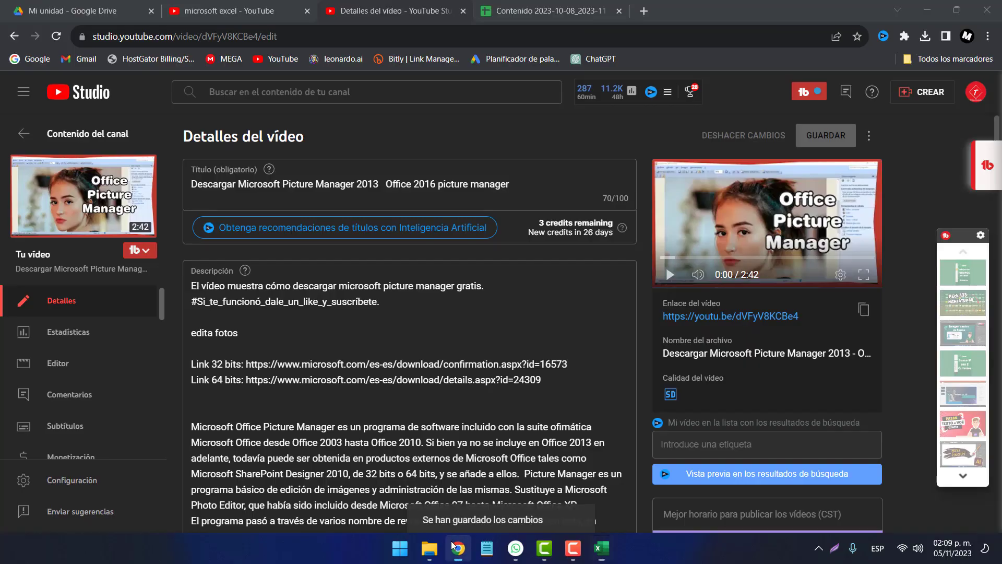